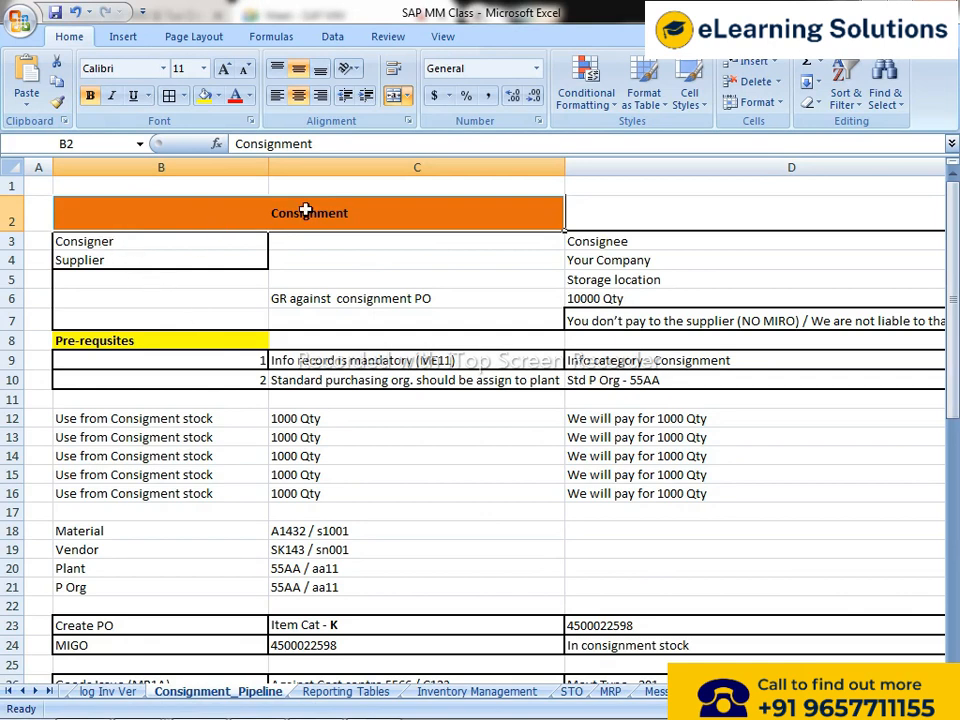
Examine the consigner and consignee entries in rows 3 and 4 to see which roles the supplier and the company play.
{"action": "left_click", "coordinate": [104, 244]}
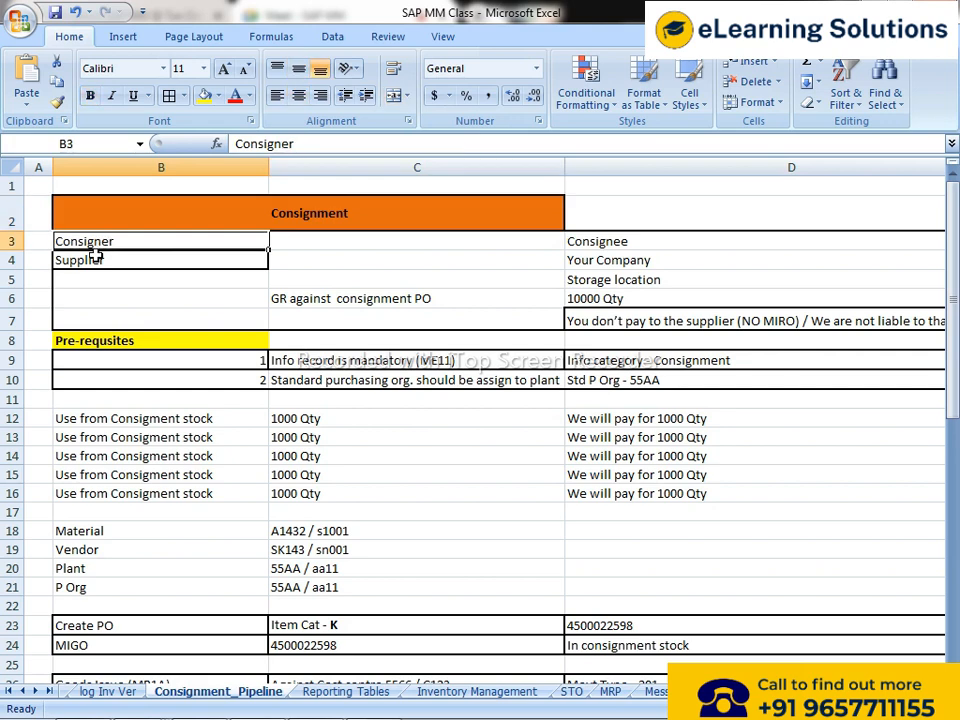
{"action": "left_click", "coordinate": [96, 256]}
{"action": "left_click", "coordinate": [622, 243]}
{"action": "left_click", "coordinate": [624, 259]}
{"action": "left_click", "coordinate": [146, 259]}
{"action": "left_click", "coordinate": [606, 262]}
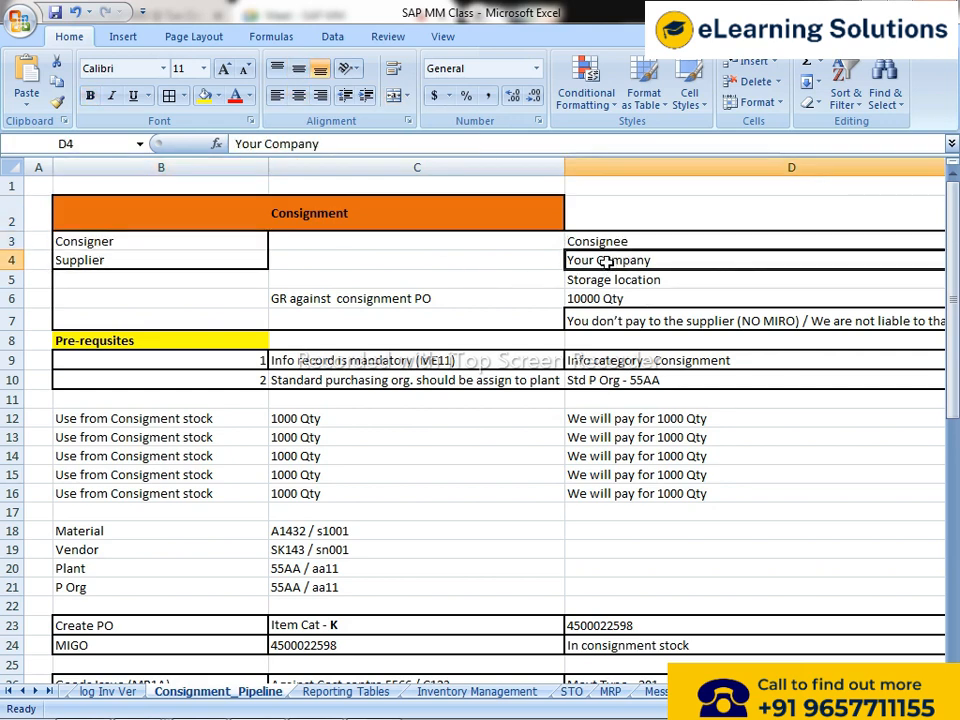
{"action": "left_click", "coordinate": [96, 241]}
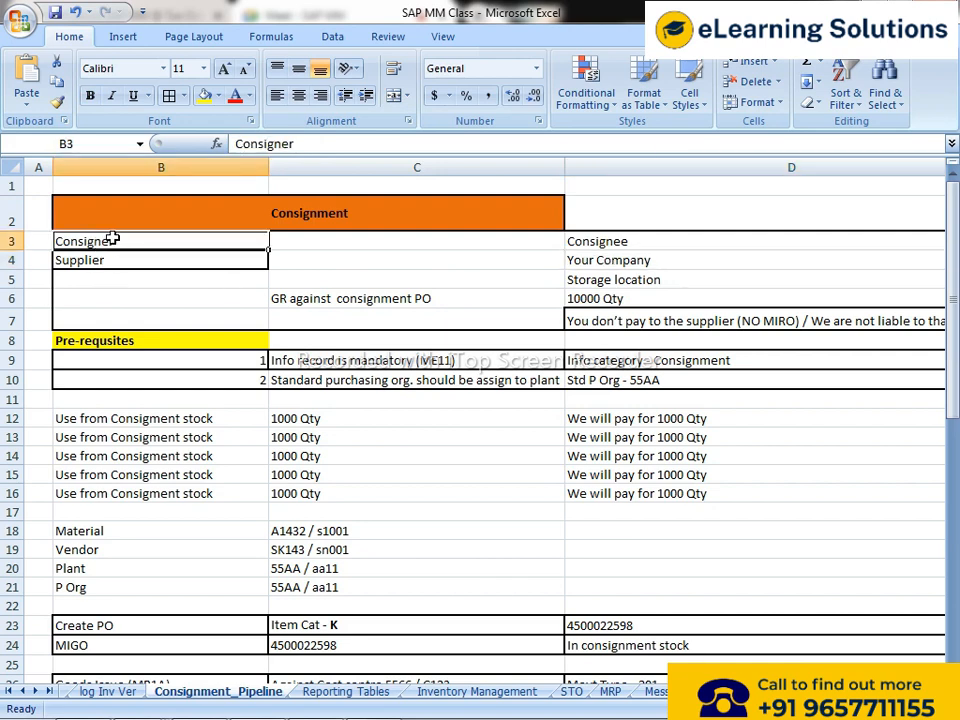
{"action": "left_click", "coordinate": [602, 260]}
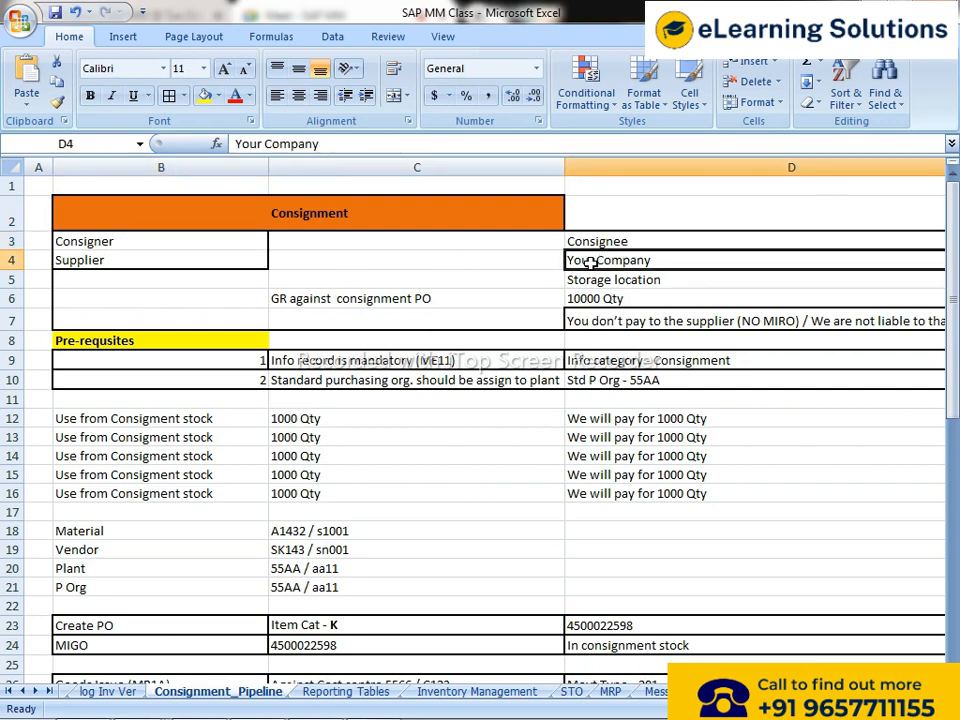
{"action": "left_click", "coordinate": [602, 241]}
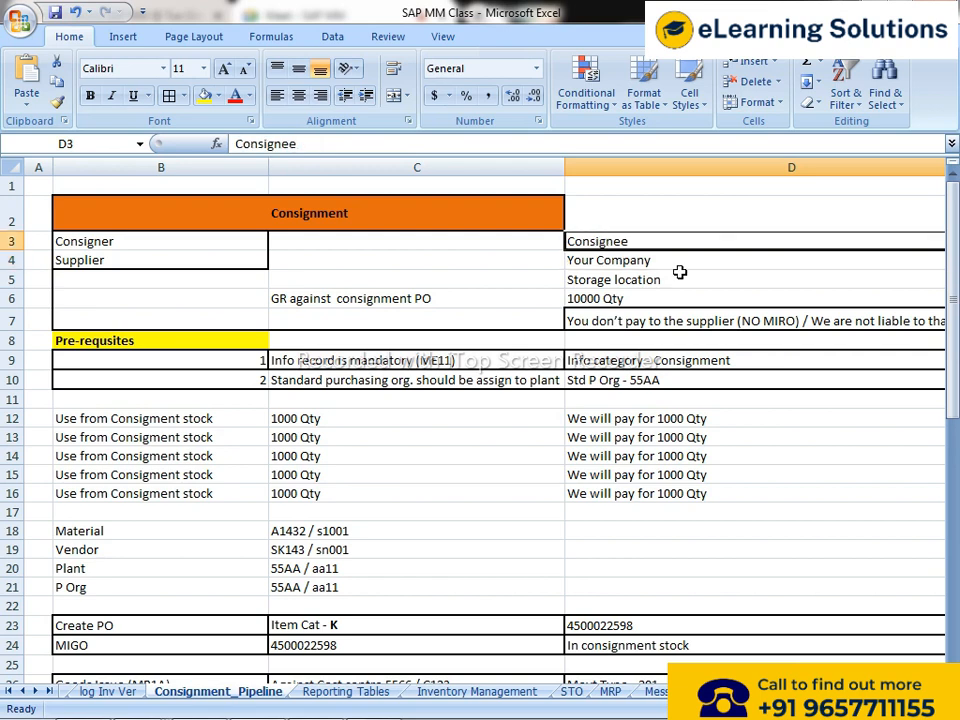
{"action": "left_click_drag", "start_coordinate": [145, 243], "coordinate": [56, 253]}
{"action": "left_click", "coordinate": [66, 260]}
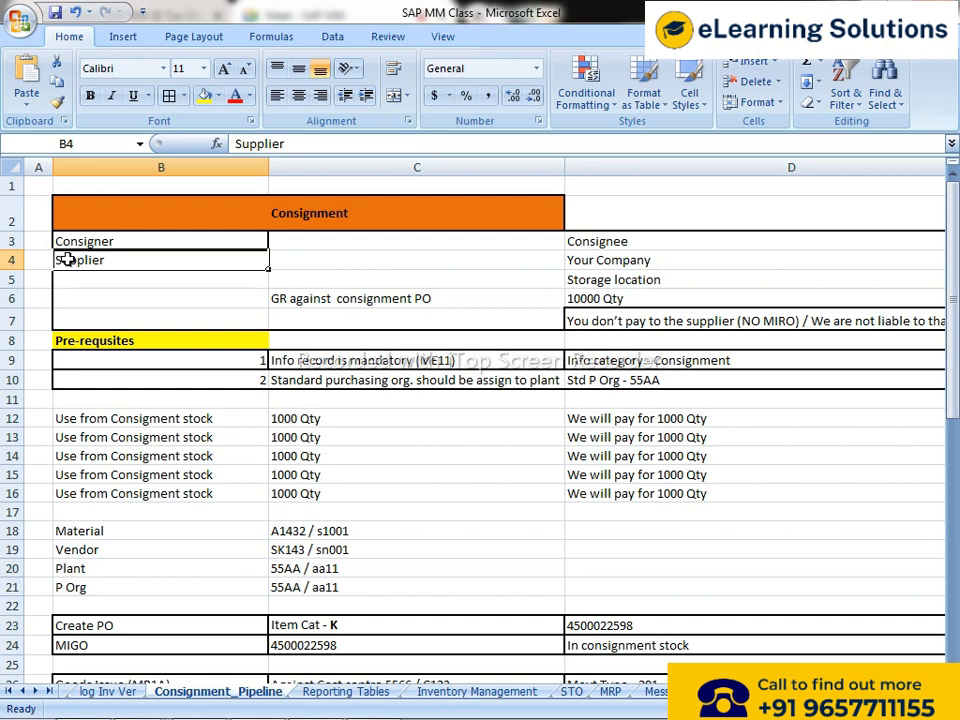
{"action": "left_click", "coordinate": [592, 259]}
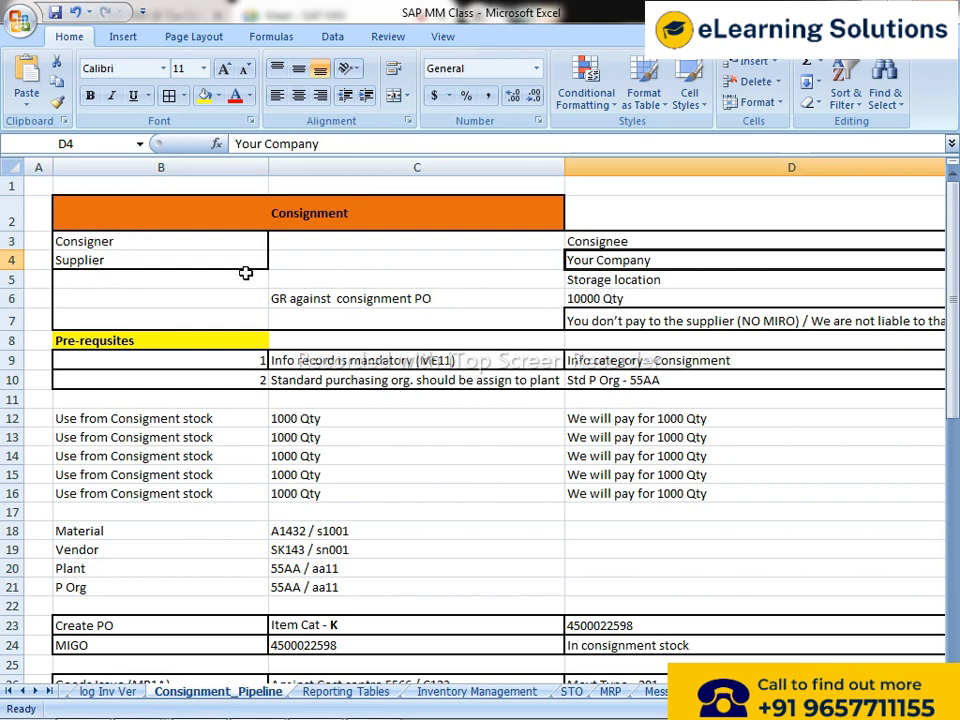
Examine the consignee's storage location, goods receipt quantity and supplier payment note in rows 5 to 7, along with the first consumption payment entry.
{"action": "left_click", "coordinate": [615, 280]}
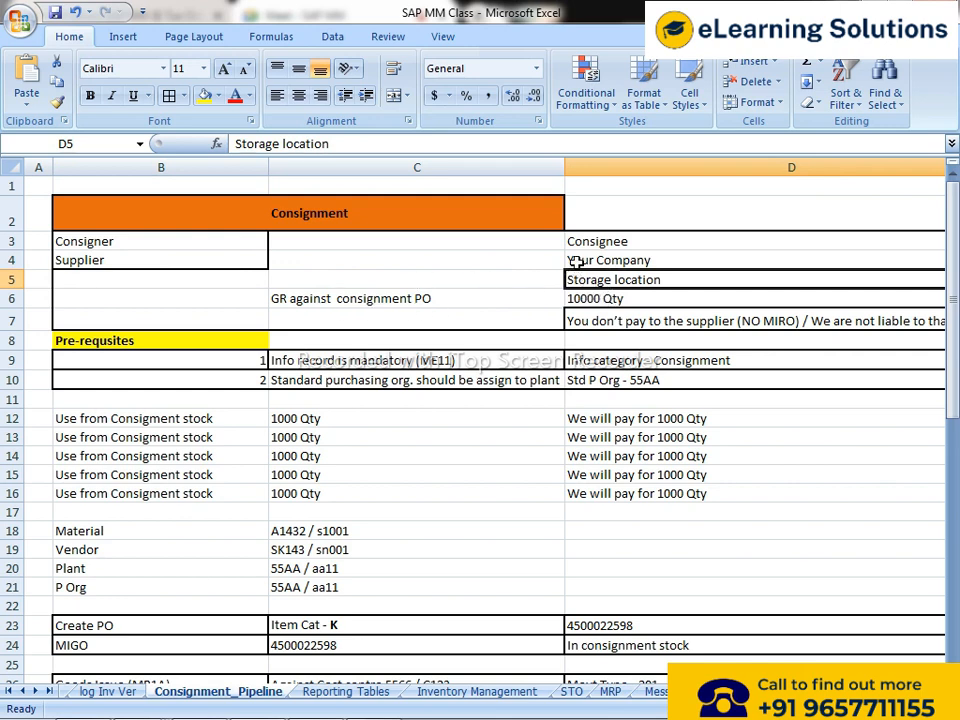
{"action": "left_click", "coordinate": [574, 316]}
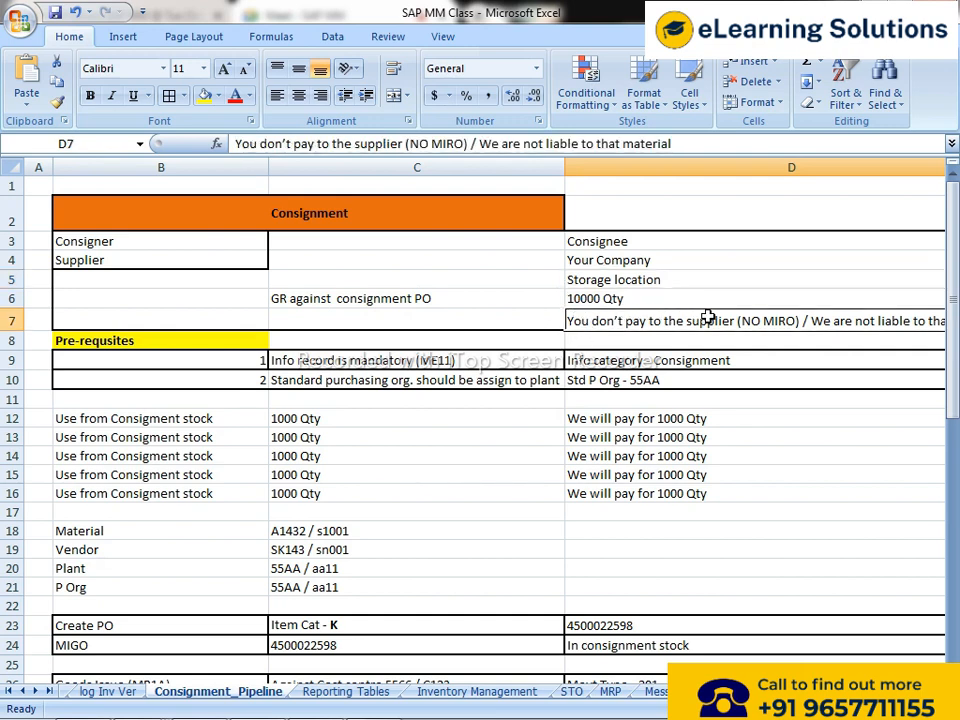
{"action": "left_click_drag", "start_coordinate": [484, 145], "coordinate": [674, 145]}
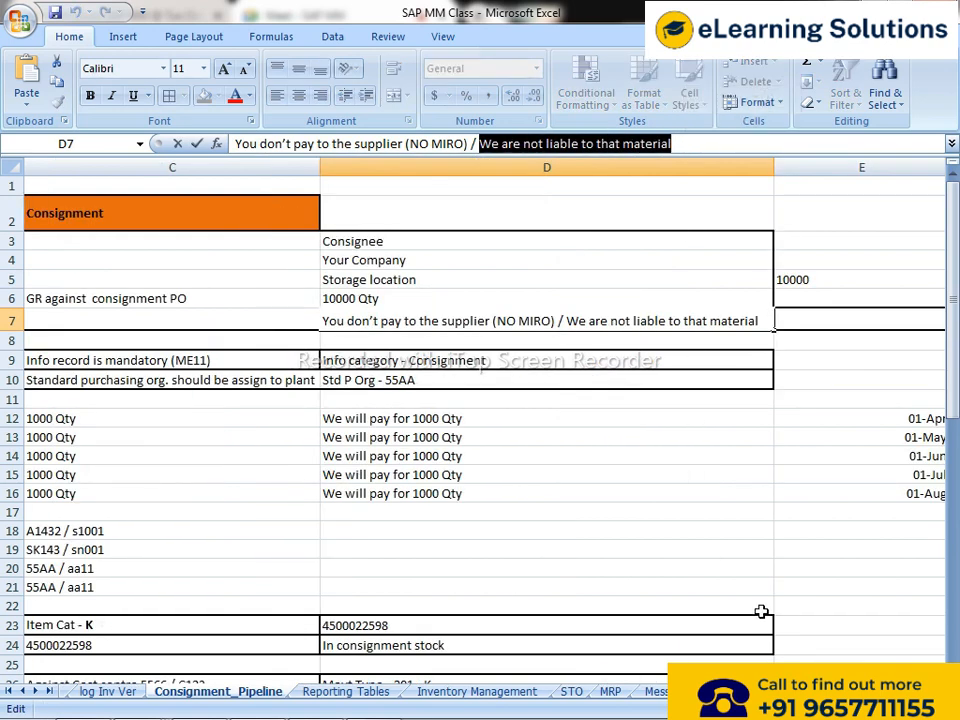
{"action": "left_click", "coordinate": [706, 414]}
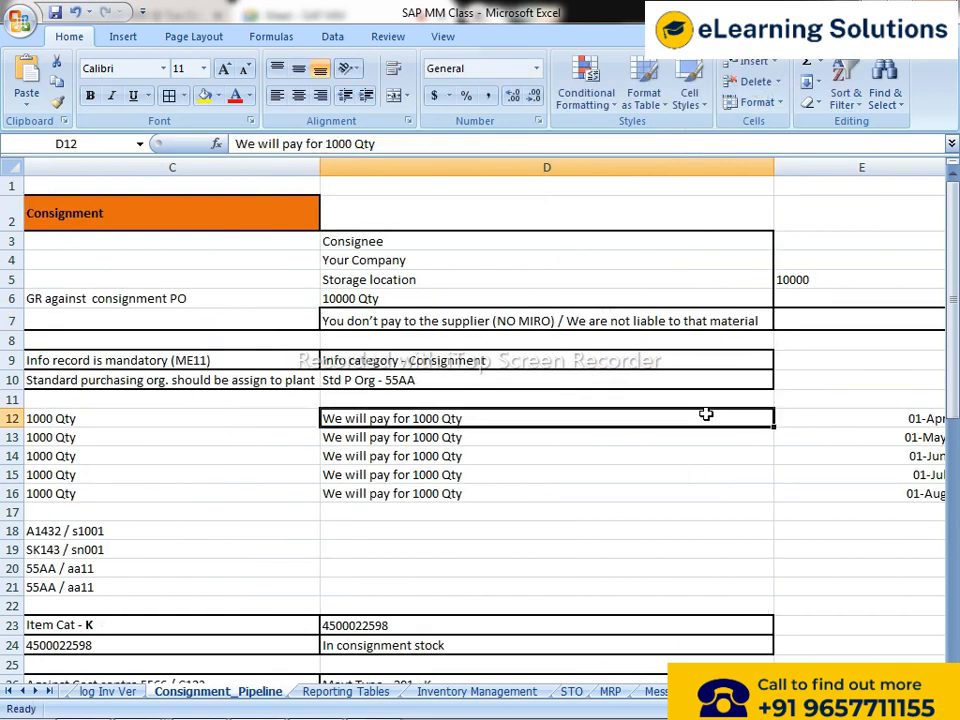
{"action": "left_click", "coordinate": [343, 299]}
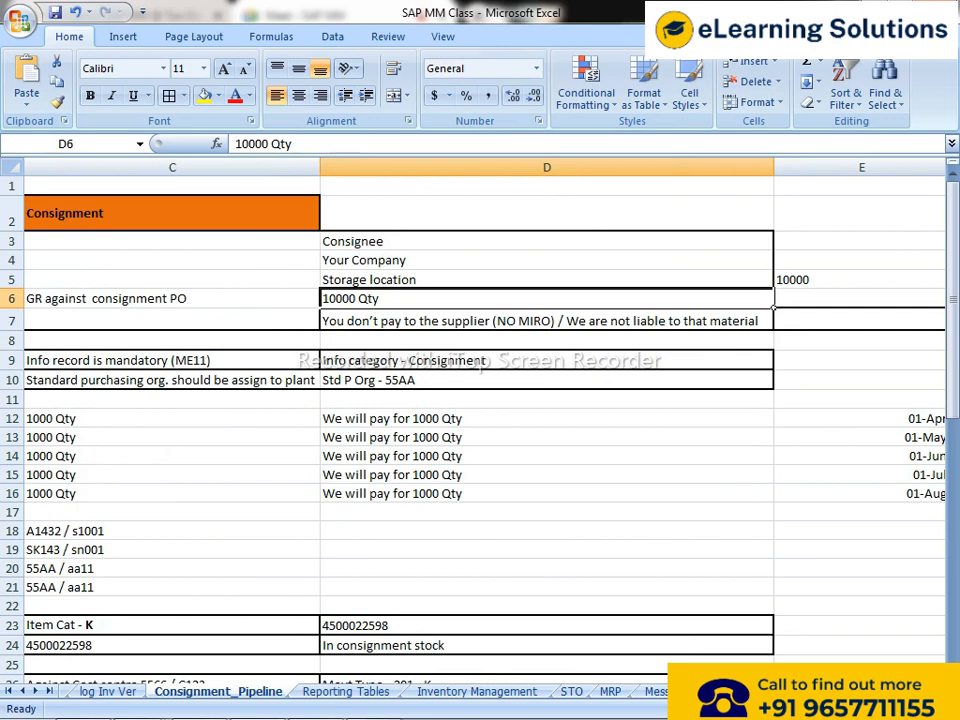
{"action": "scroll", "coordinate": [485, 430], "scroll_direction": "left", "scroll_amount": 2}
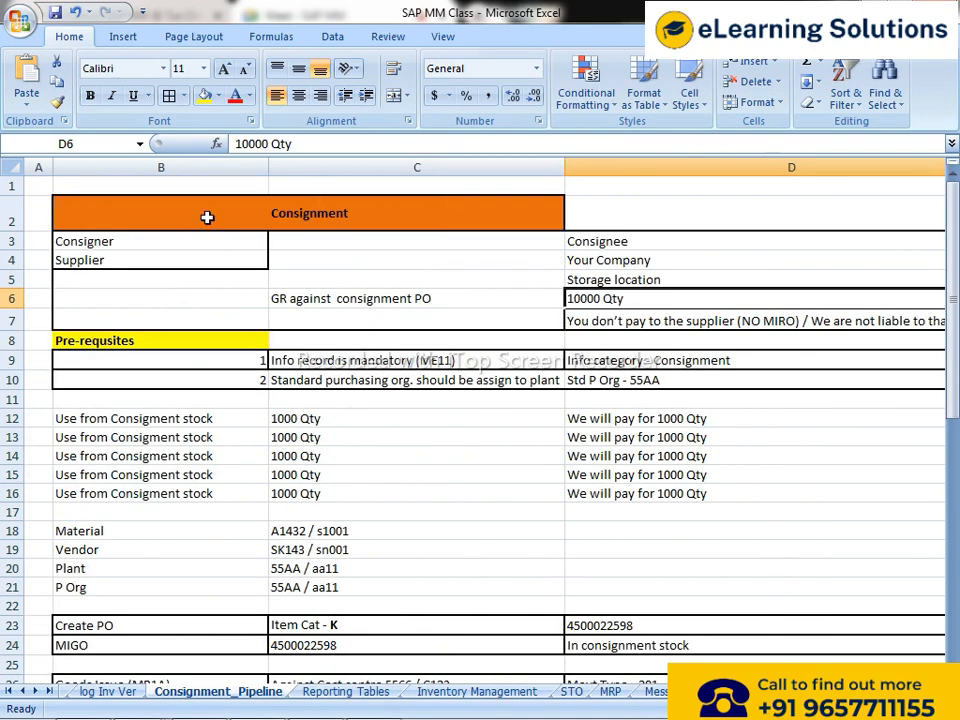
{"action": "left_click_drag", "start_coordinate": [111, 240], "coordinate": [659, 316]}
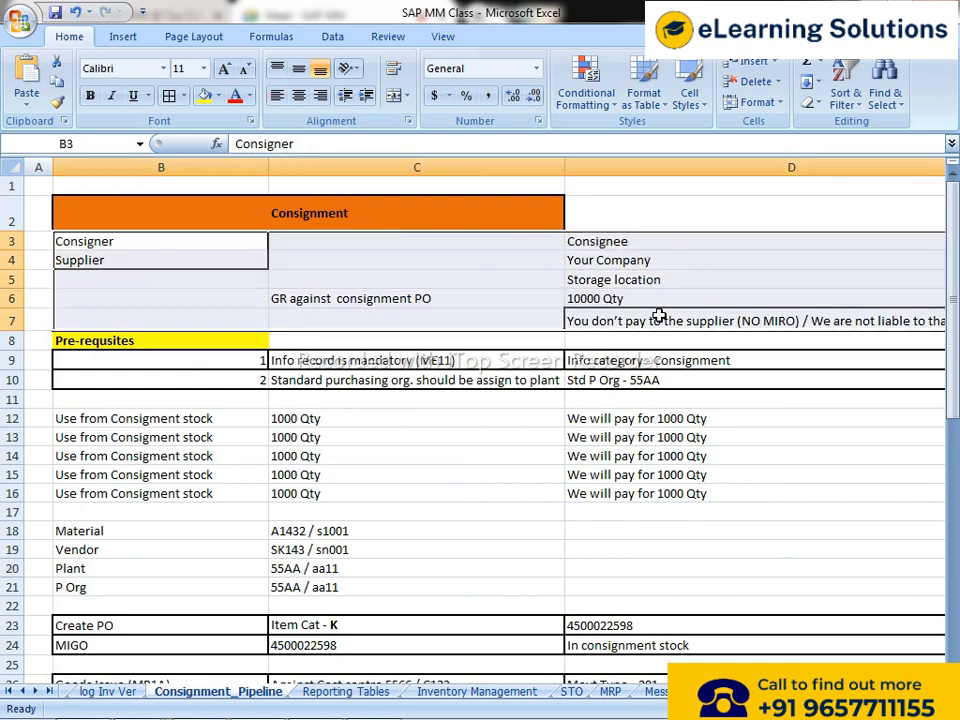
{"action": "left_click", "coordinate": [129, 241]}
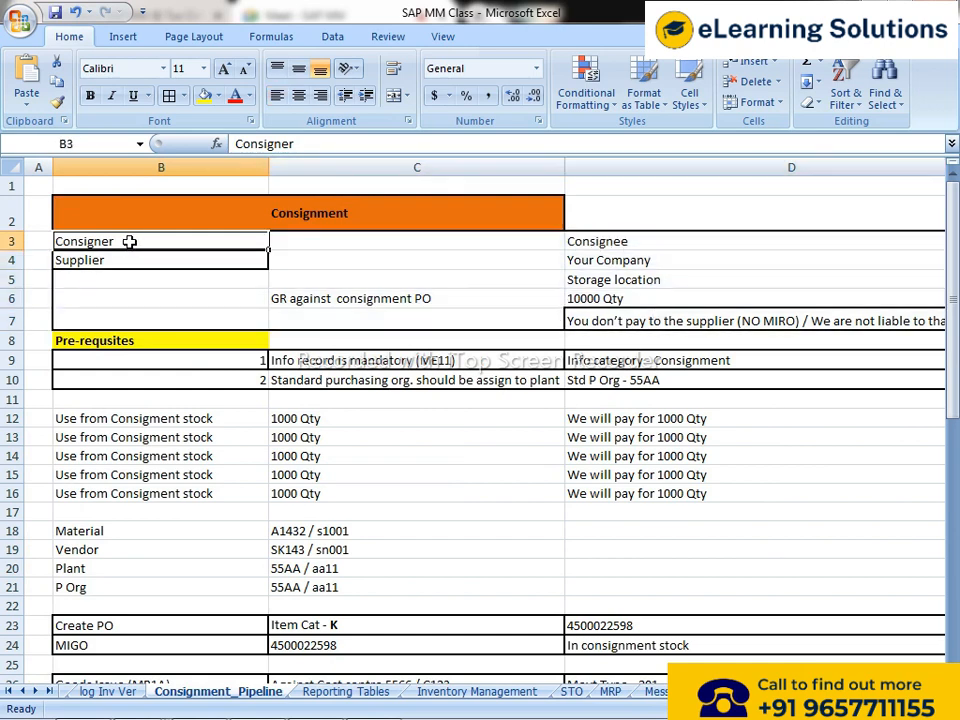
Examine the first consignment prerequisite in row 9, covering the info record requirement and its info category.
{"action": "left_click", "coordinate": [249, 221]}
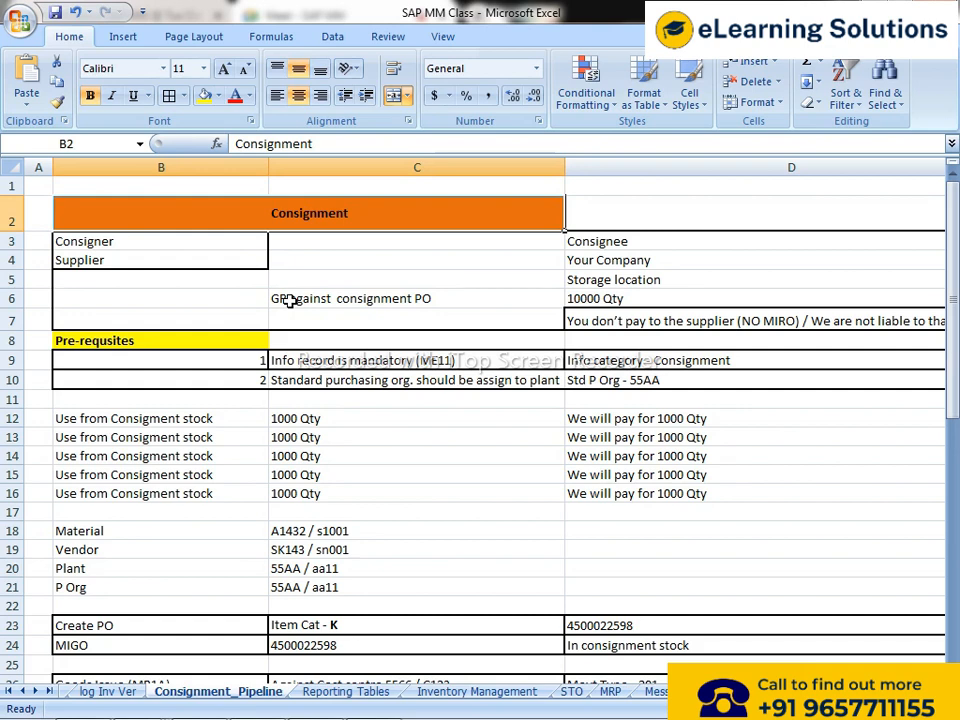
{"action": "left_click", "coordinate": [156, 347]}
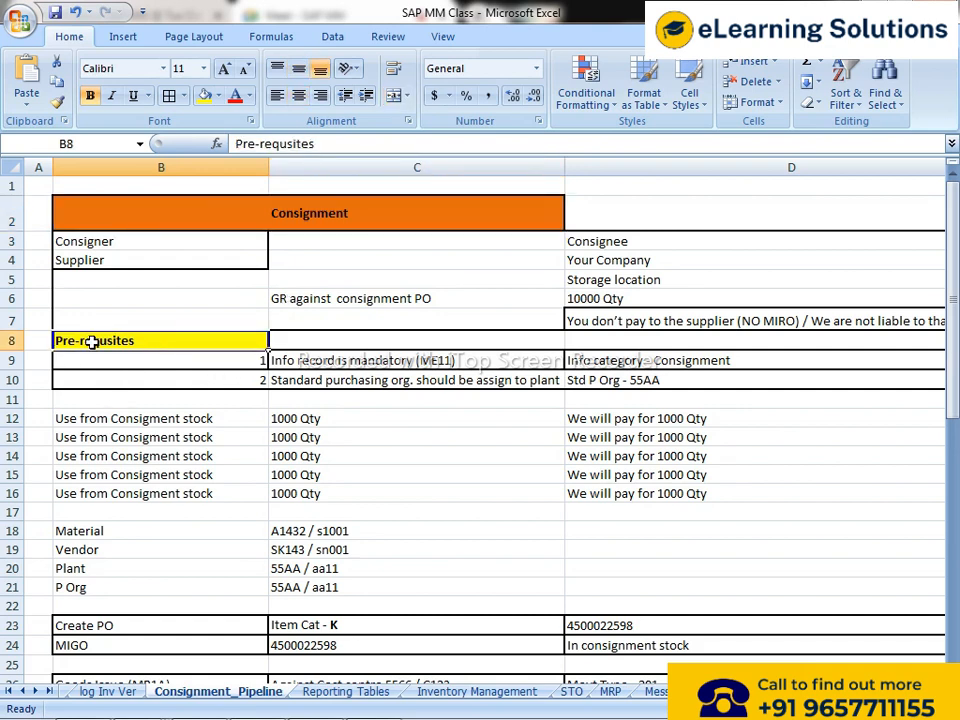
{"action": "left_click", "coordinate": [255, 358]}
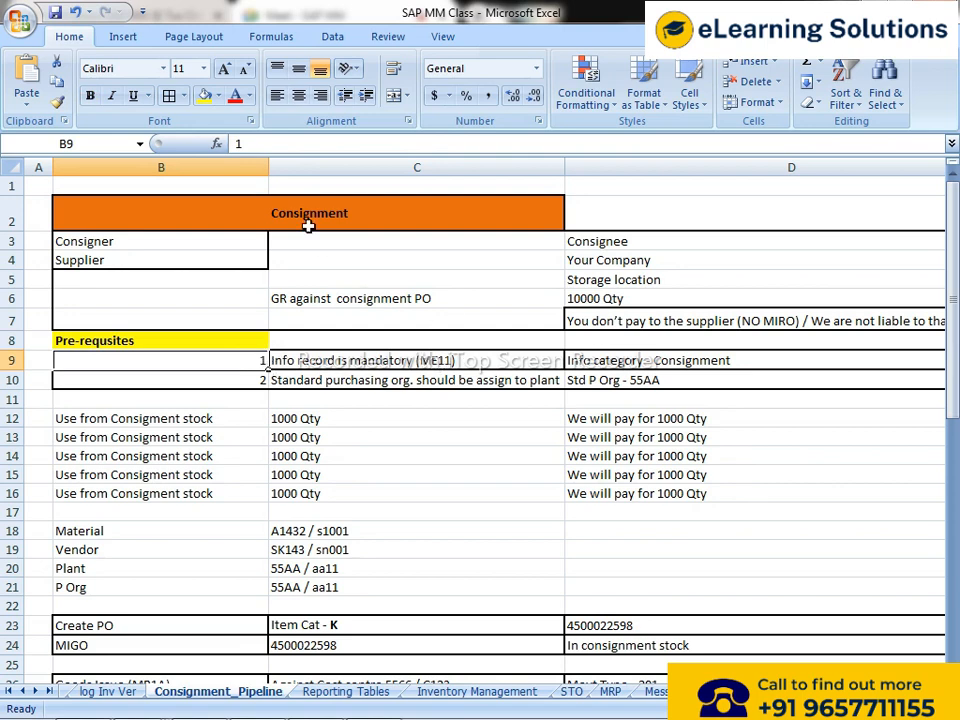
{"action": "left_click", "coordinate": [304, 214]}
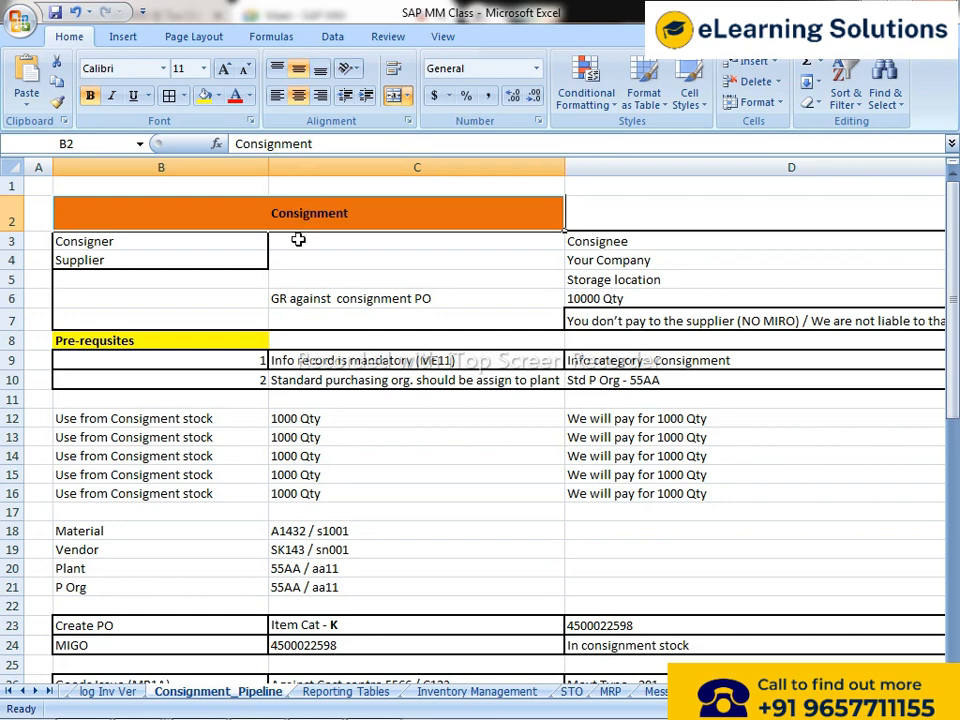
{"action": "left_click", "coordinate": [300, 362]}
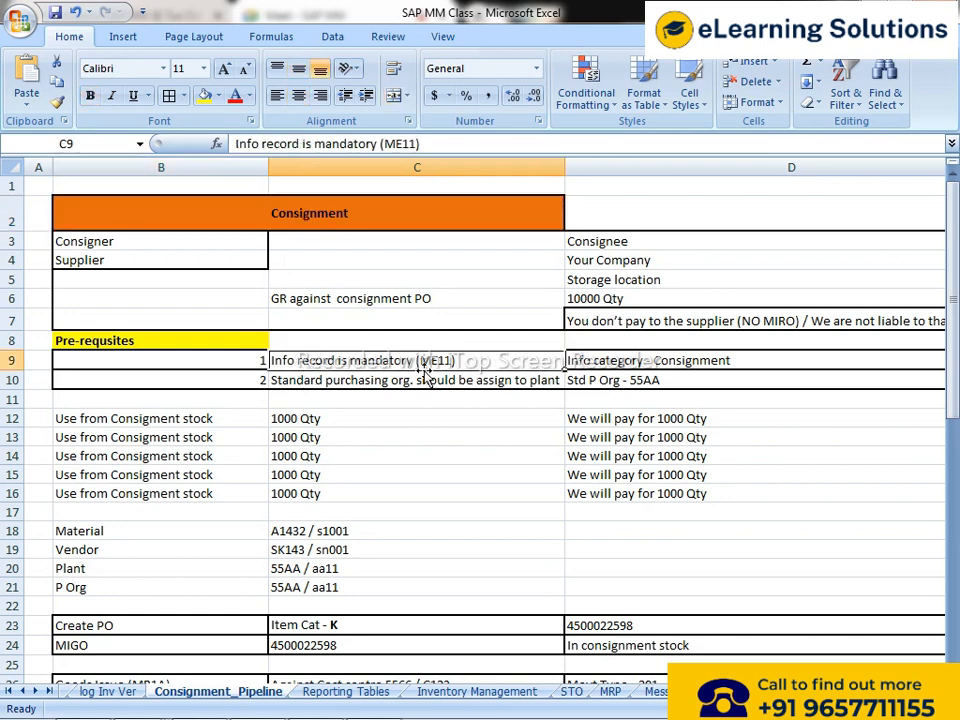
{"action": "left_click", "coordinate": [576, 362]}
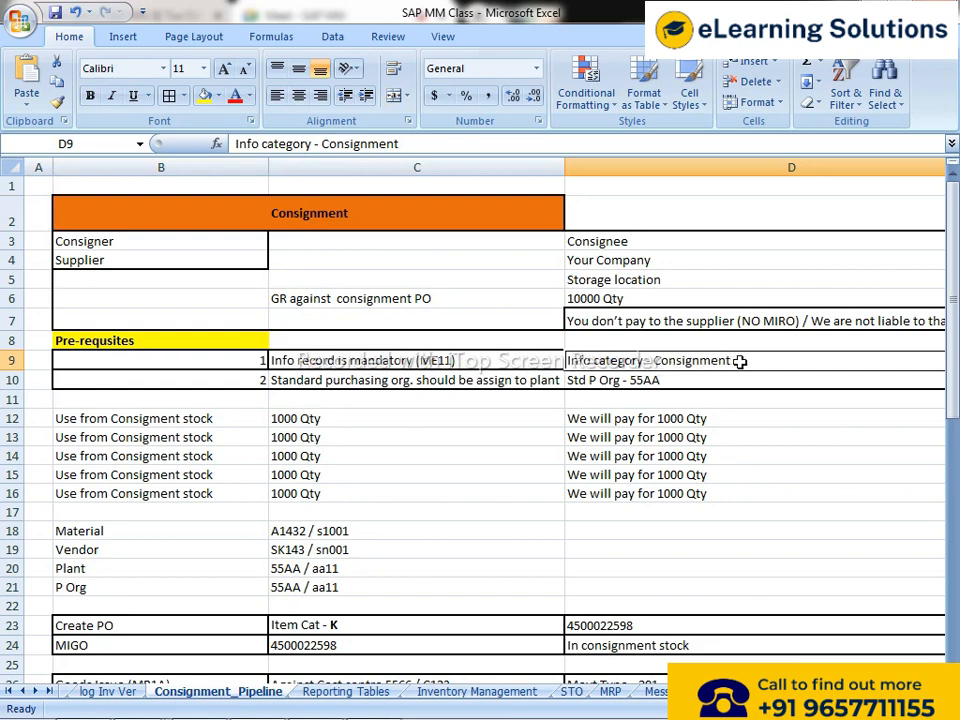
Change the standard purchasing organization in cell D10 so the entry reads "Std P Org - R123".
{"action": "left_click", "coordinate": [240, 372]}
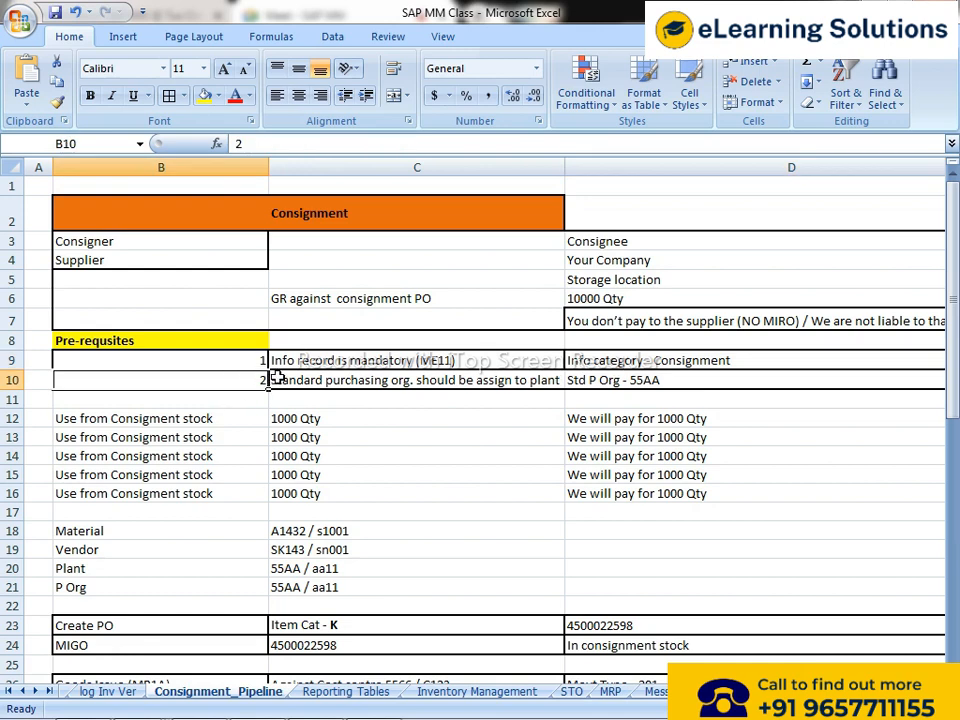
{"action": "left_click", "coordinate": [551, 378]}
{"action": "left_click", "coordinate": [593, 385]}
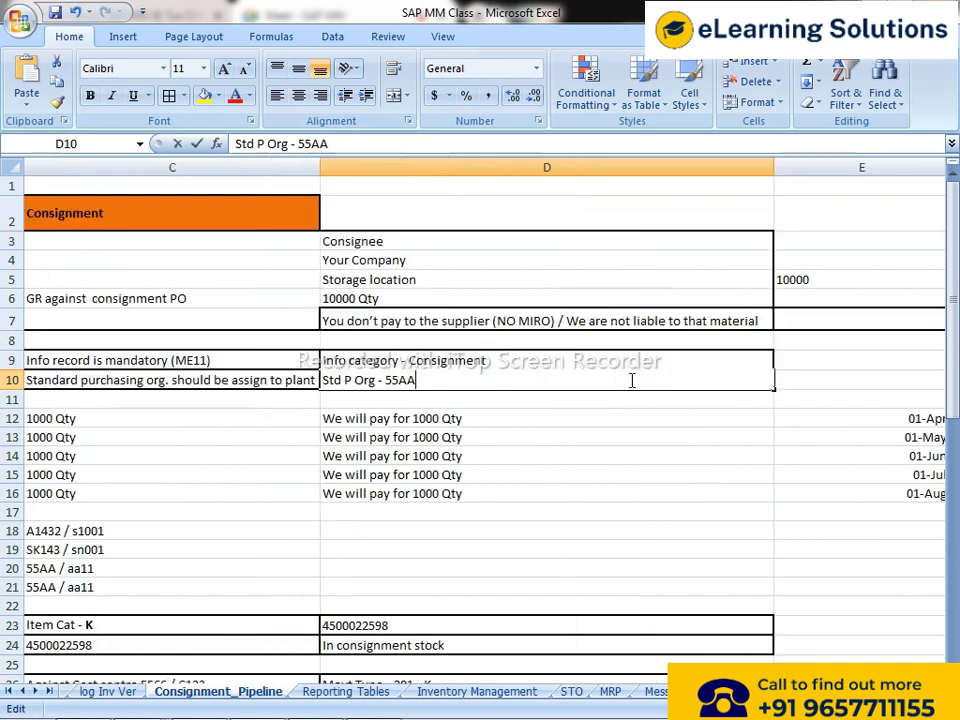
{"action": "key", "text": "F2"}
{"action": "left_click_drag", "start_coordinate": [388, 374], "coordinate": [439, 375]}
{"action": "type", "text": "R123"}
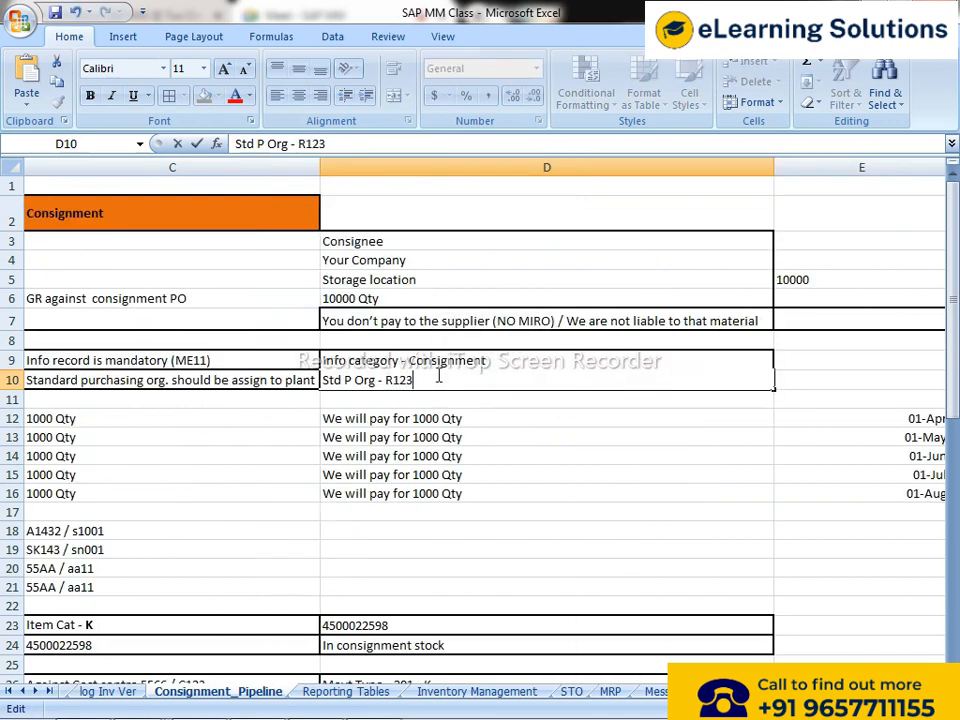
{"action": "left_click_drag", "start_coordinate": [912, 691], "coordinate": [896, 691]}
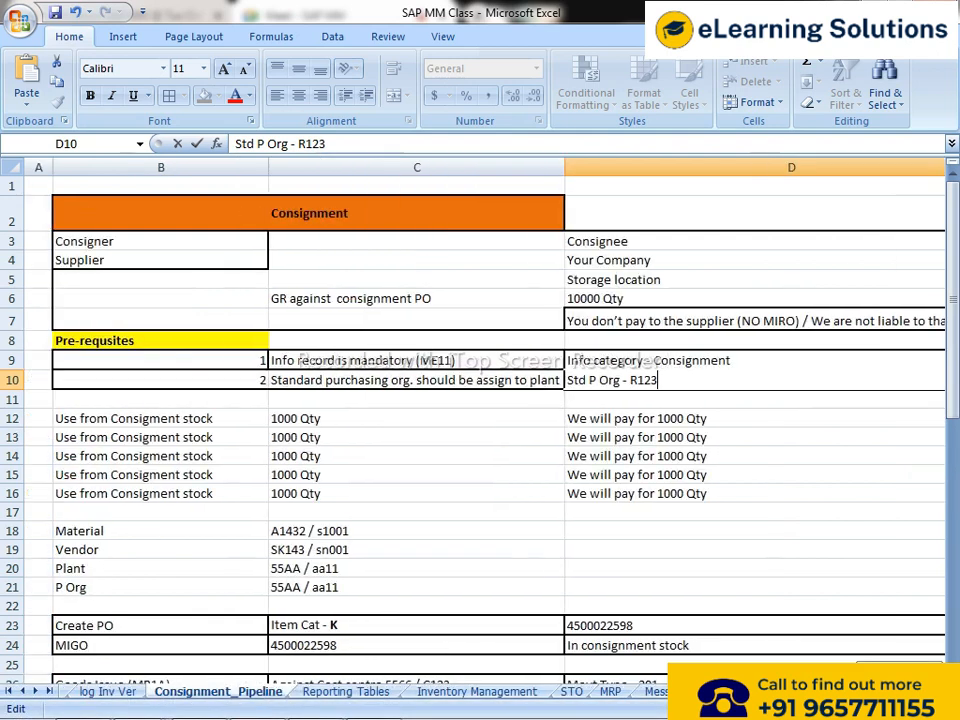
{"action": "left_click", "coordinate": [171, 337]}
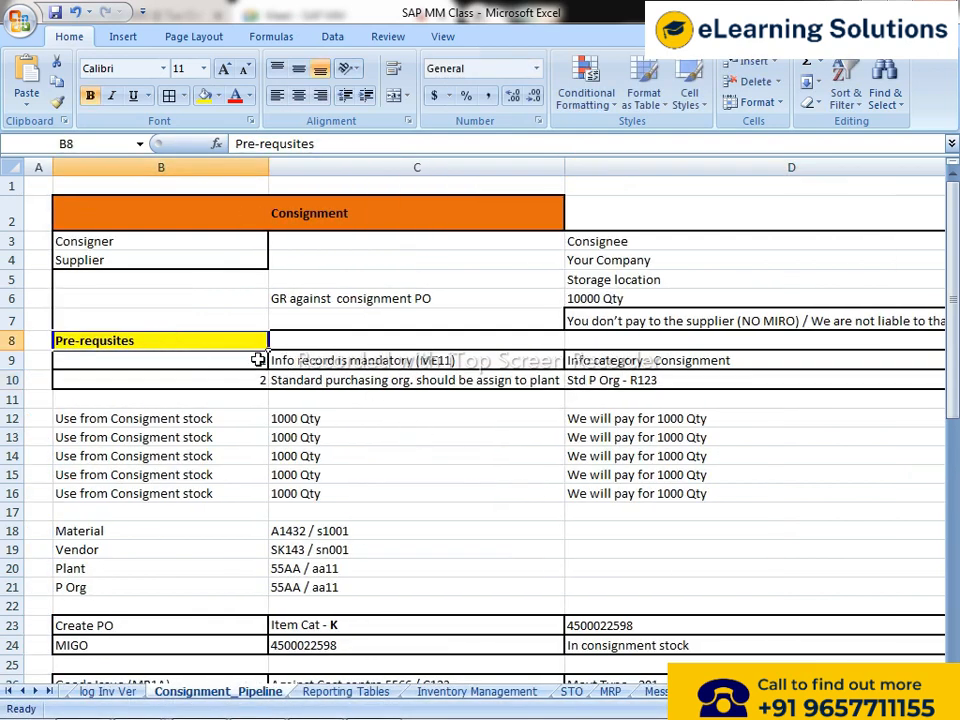
Review both consignment prerequisites in rows 9 and 10, ending on the mandatory info record entry.
{"action": "left_click", "coordinate": [244, 221]}
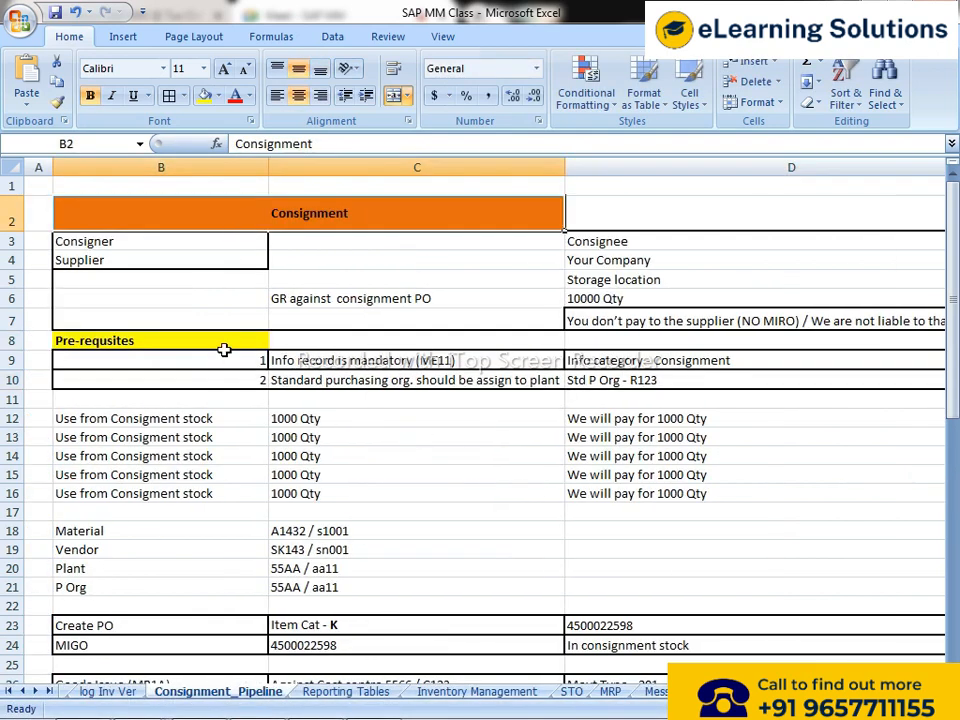
{"action": "left_click_drag", "start_coordinate": [226, 359], "coordinate": [725, 386]}
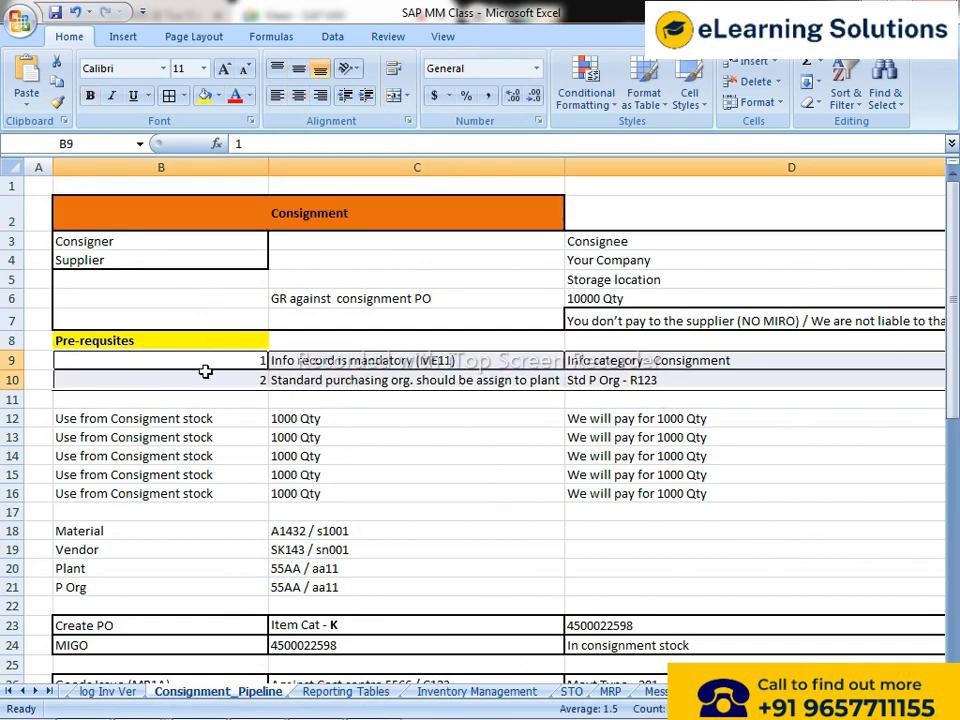
{"action": "left_click", "coordinate": [285, 362]}
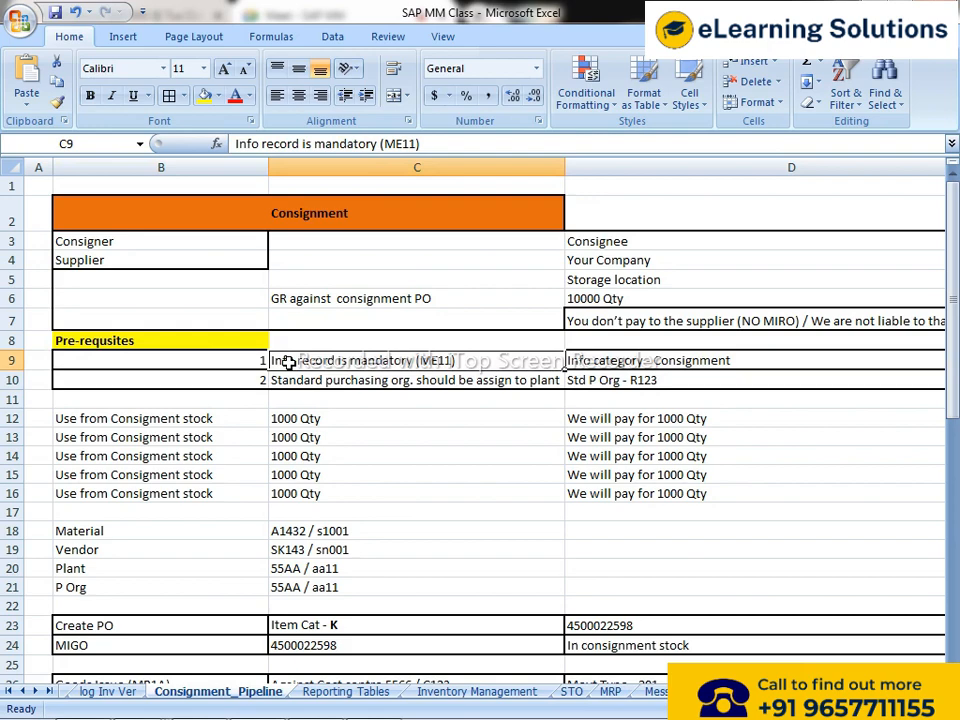
Switch to the SAP session, leave the vendor creation screen and open transaction ME11 for creating an info record.
{"action": "key", "text": "alt+Tab"}
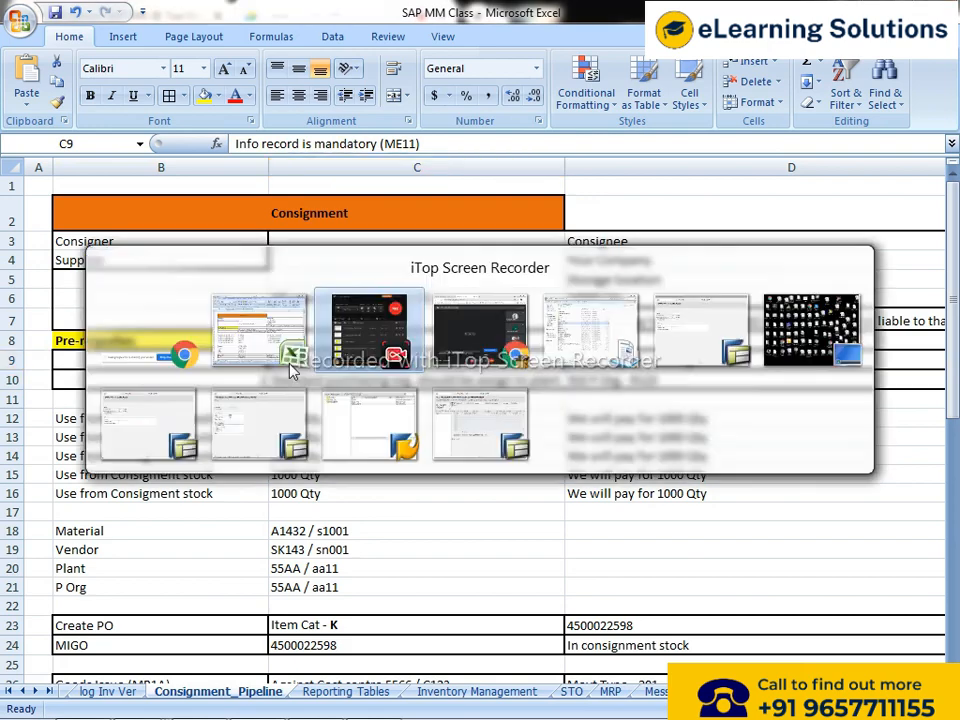
{"action": "key", "text": "alt+Tab"}
{"action": "key", "text": "alt+Tab"}
{"action": "key", "text": "alt+Tab"}
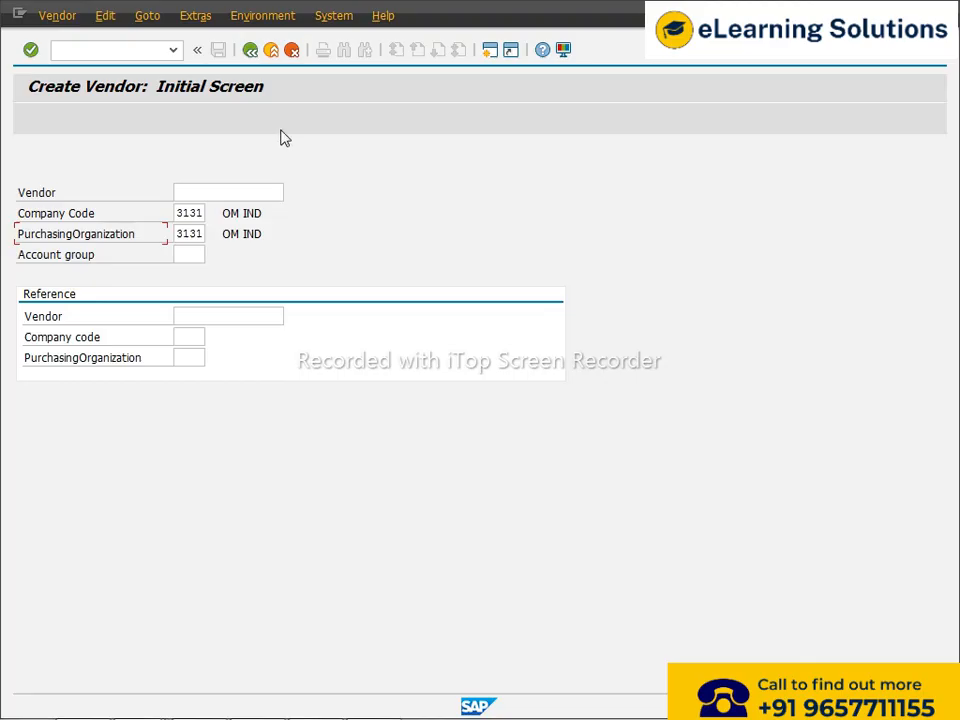
{"action": "left_click", "coordinate": [270, 52]}
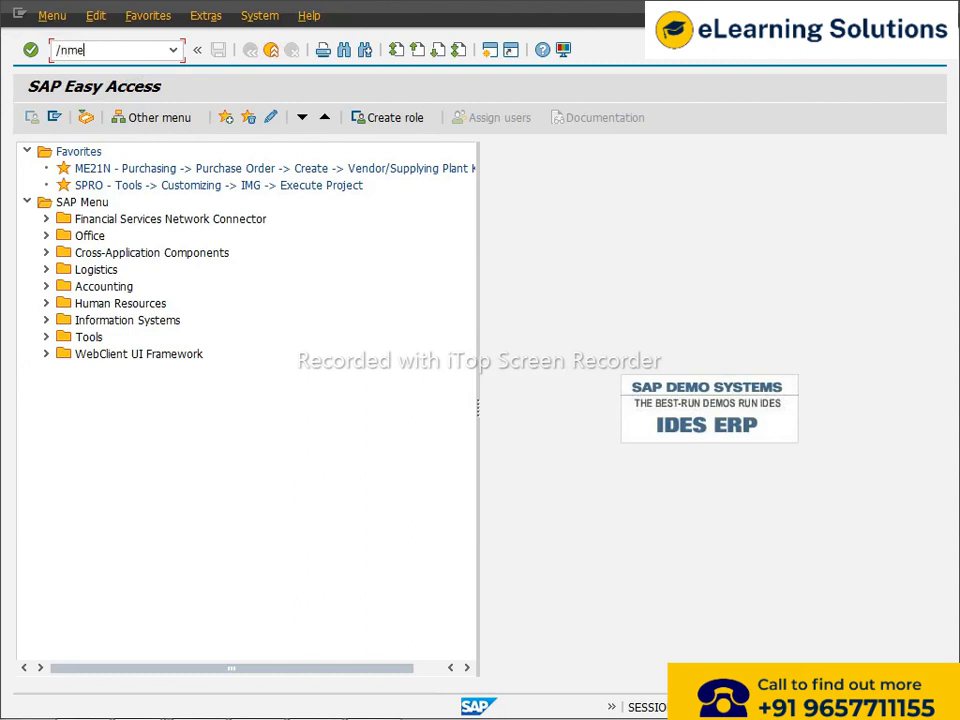
{"action": "type", "text": "/nme11"}
{"action": "key", "text": "Return"}
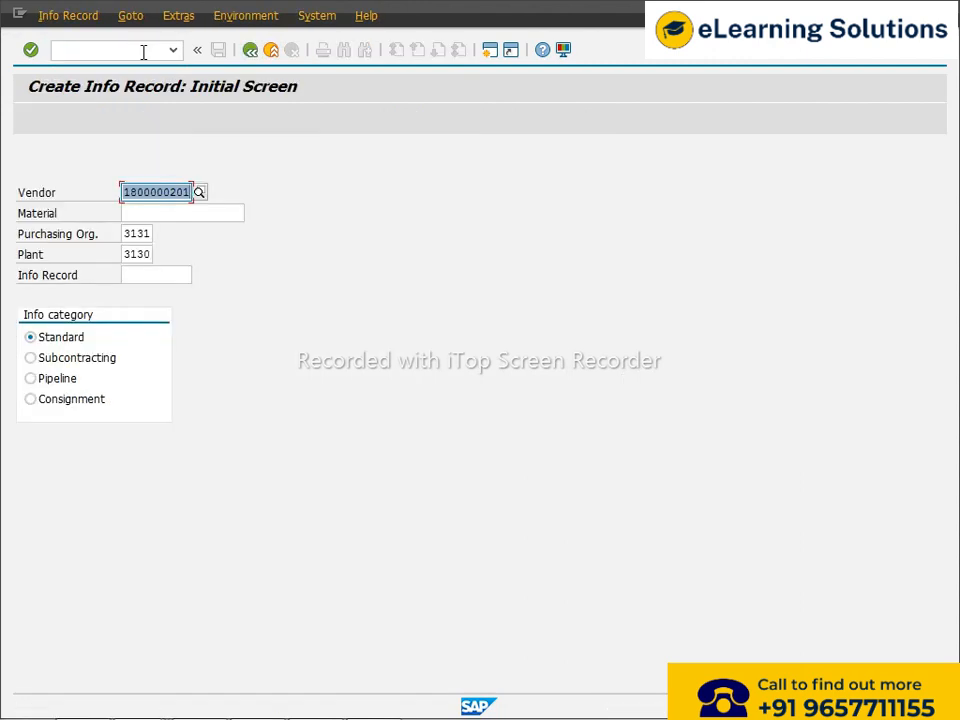
Replace the vendor with 2358 and enter material 20 for the new info record.
{"action": "key", "text": "Delete"}
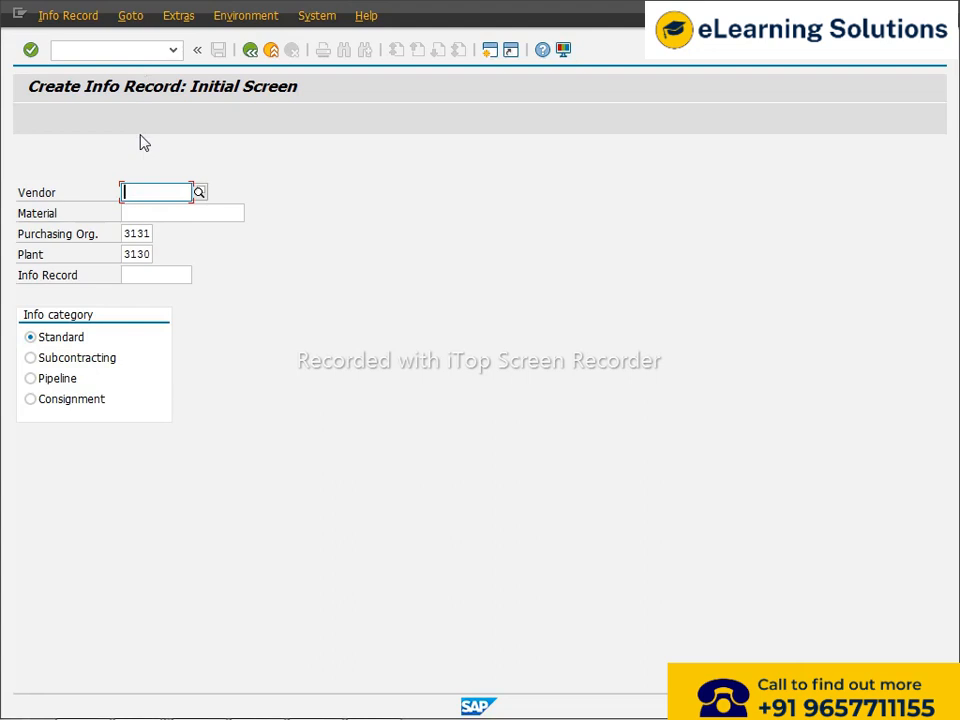
{"action": "type", "text": "23"}
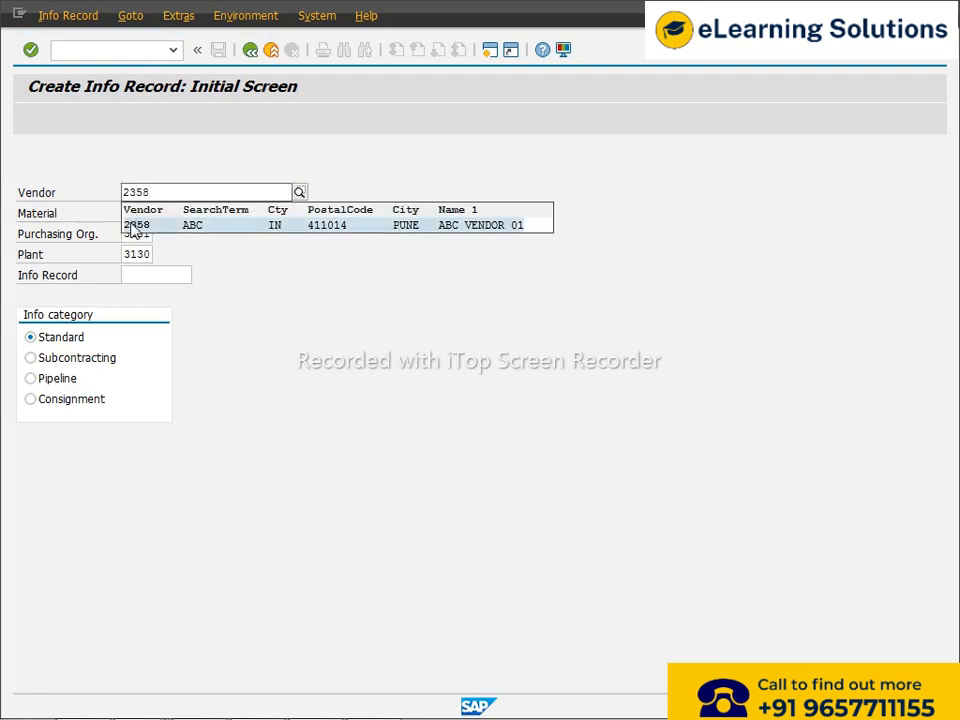
{"action": "type", "text": "58"}
{"action": "left_click", "coordinate": [137, 226]}
{"action": "left_click", "coordinate": [137, 212]}
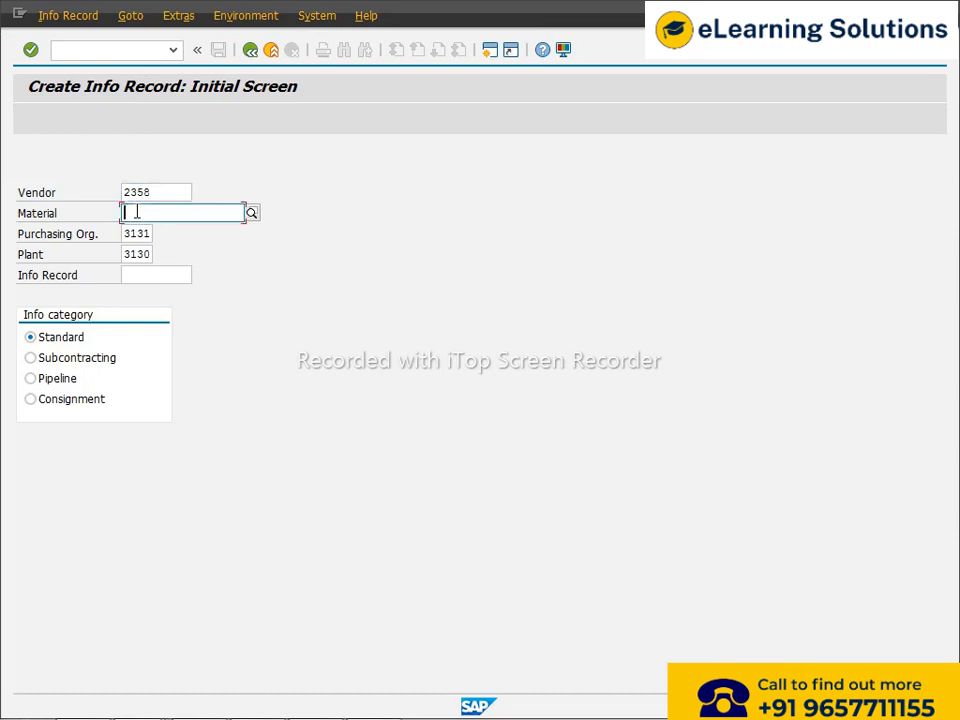
{"action": "type", "text": "20"}
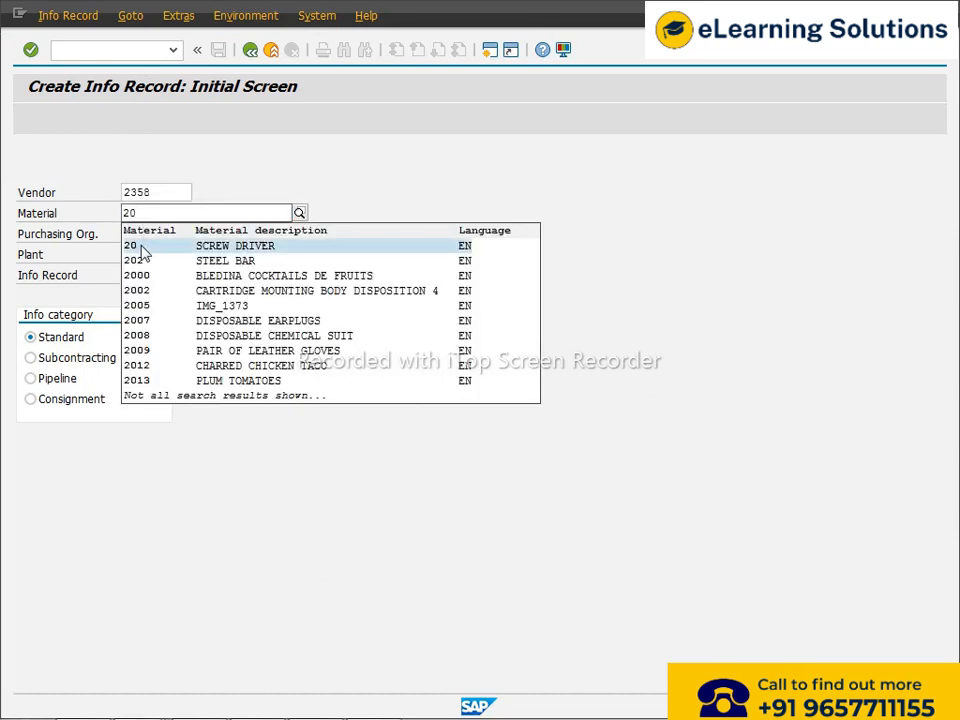
{"action": "left_click", "coordinate": [142, 248]}
Change both the purchasing organization and the plant to R123.
{"action": "left_click", "coordinate": [137, 233]}
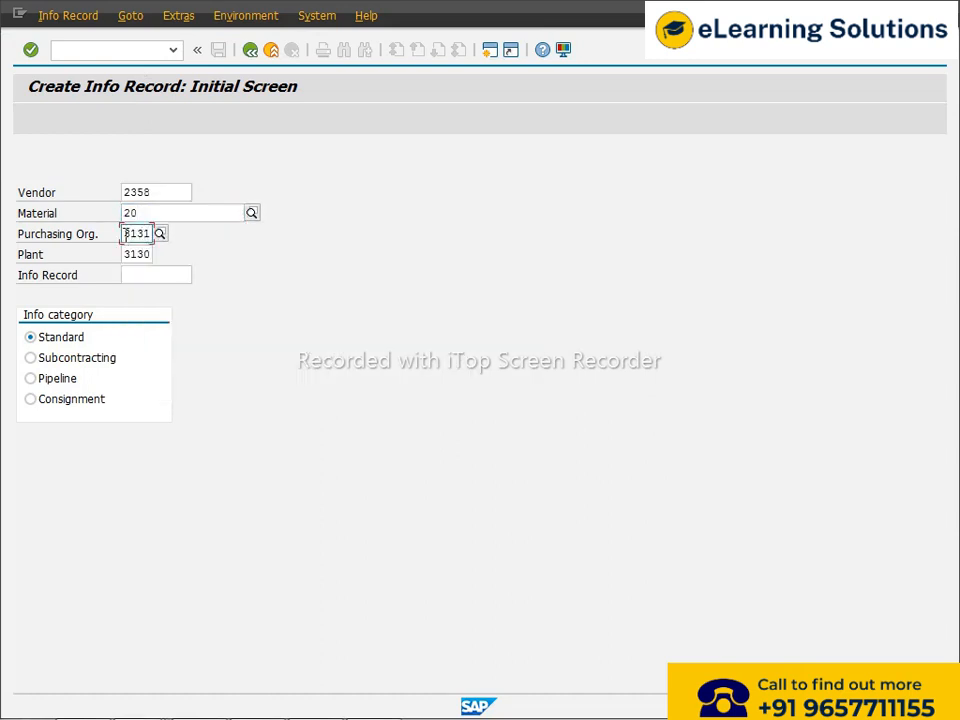
{"action": "key", "text": "Delete"}
{"action": "key", "text": "Delete"}
{"action": "key", "text": "Delete"}
{"action": "key", "text": "Delete"}
{"action": "type", "text": "r123"}
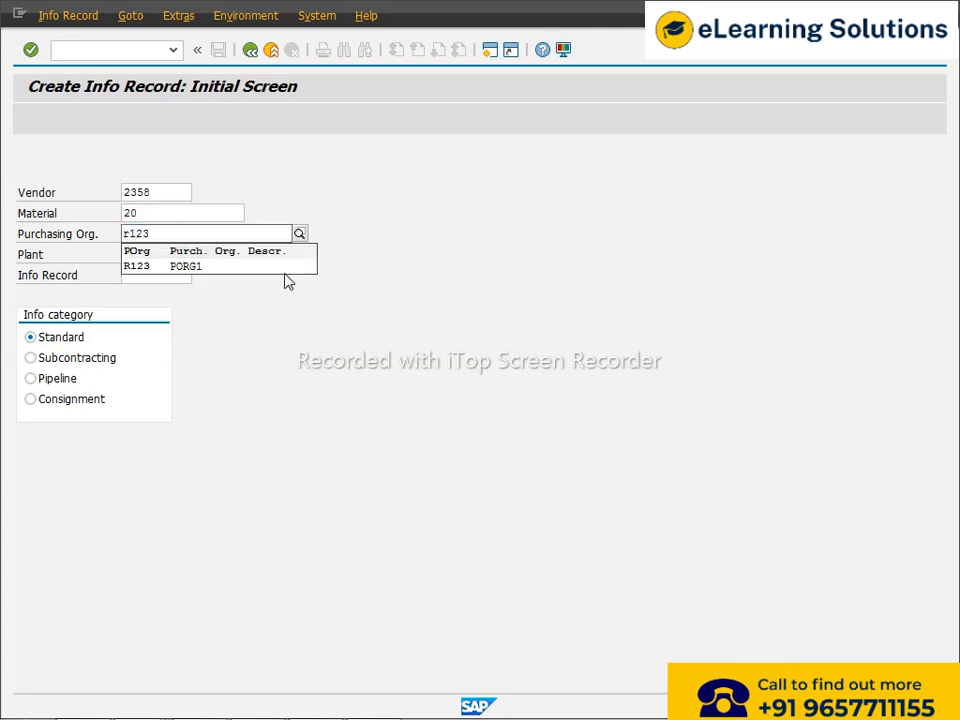
{"action": "left_click", "coordinate": [187, 270]}
{"action": "key", "text": "Tab"}
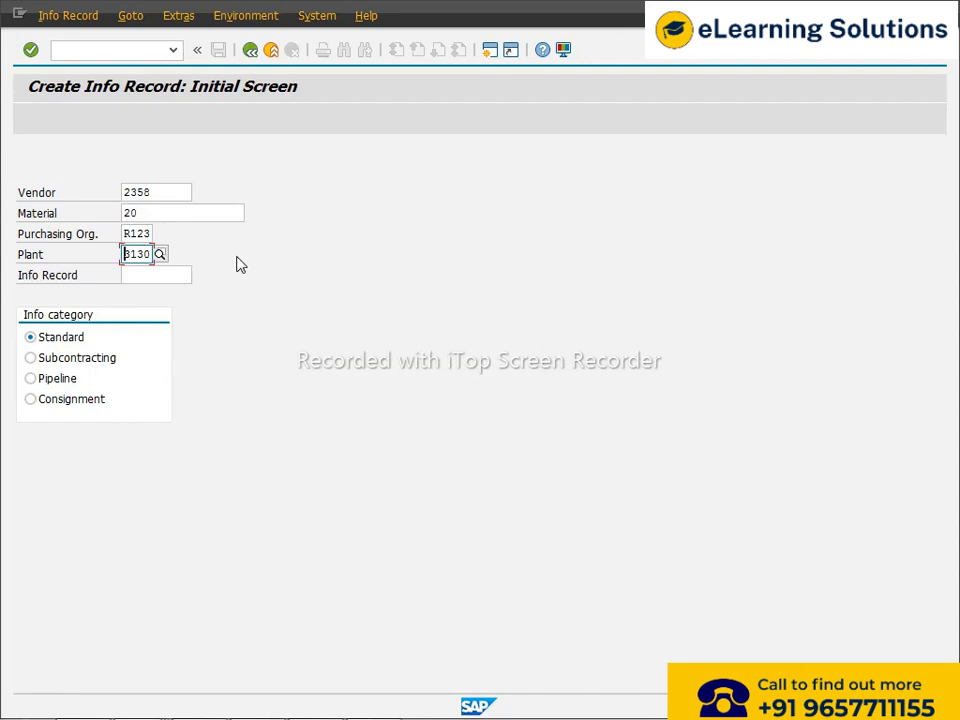
{"action": "type", "text": "r123"}
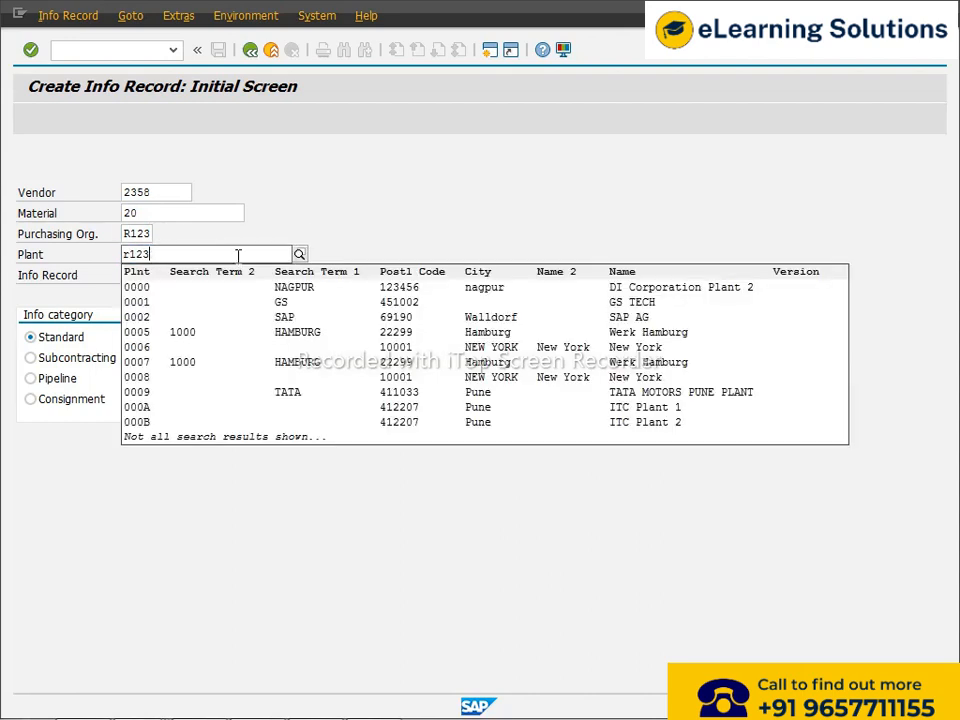
{"action": "left_click", "coordinate": [321, 217]}
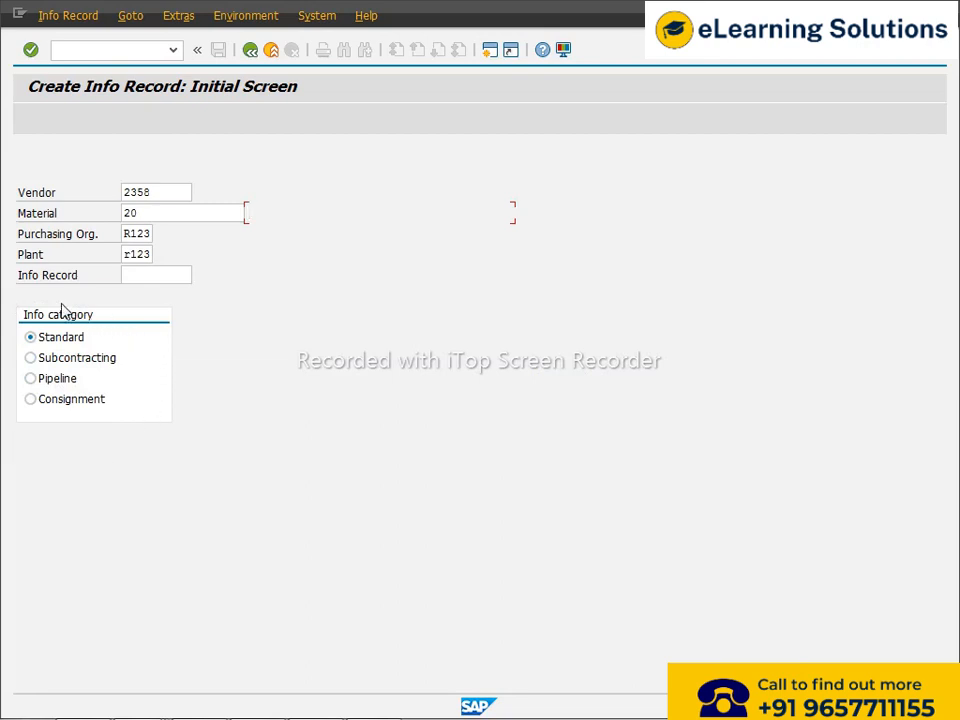
Choose the Consignment info category and continue to the info record's general data.
{"action": "left_click", "coordinate": [47, 384]}
{"action": "left_click", "coordinate": [54, 408]}
{"action": "left_click", "coordinate": [57, 341]}
{"action": "left_click", "coordinate": [57, 362]}
{"action": "left_click", "coordinate": [50, 382]}
{"action": "left_click", "coordinate": [52, 401]}
{"action": "key", "text": "Return"}
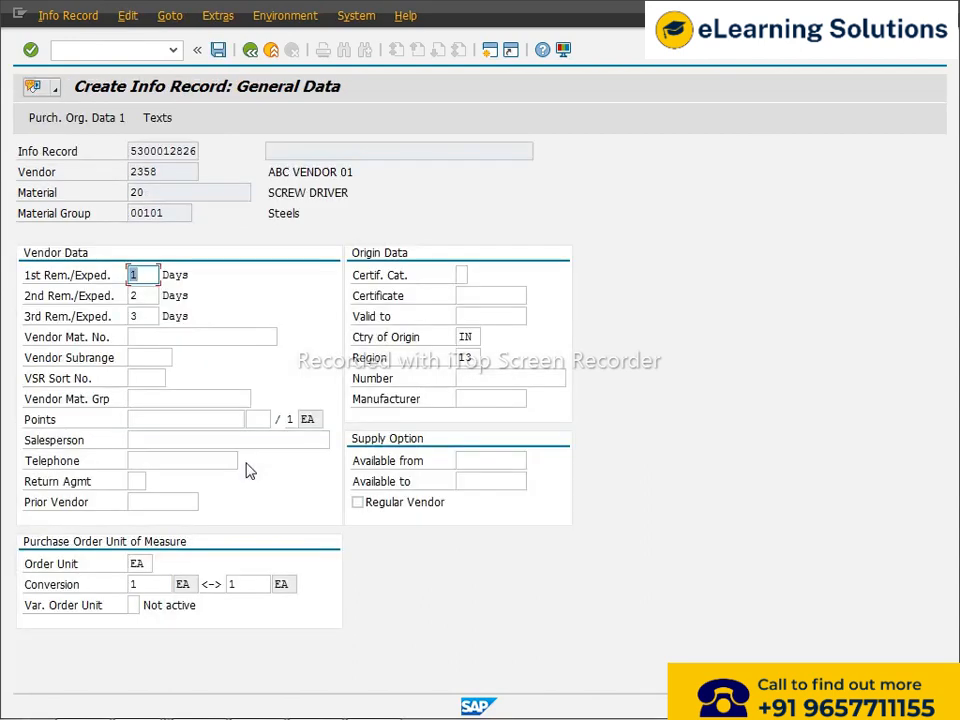
Fill in the purchasing organization data with standard and minimum quantity 100, tax code v0 and net price 25 INR.
{"action": "key", "text": "Return"}
{"action": "left_click", "coordinate": [158, 339]}
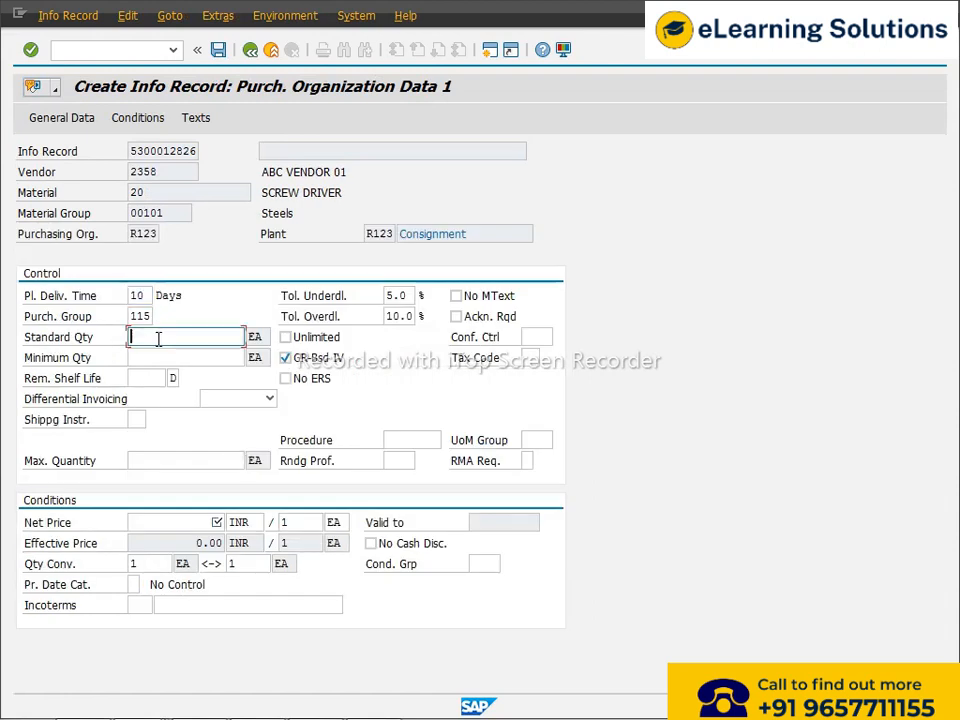
{"action": "type", "text": "10"}
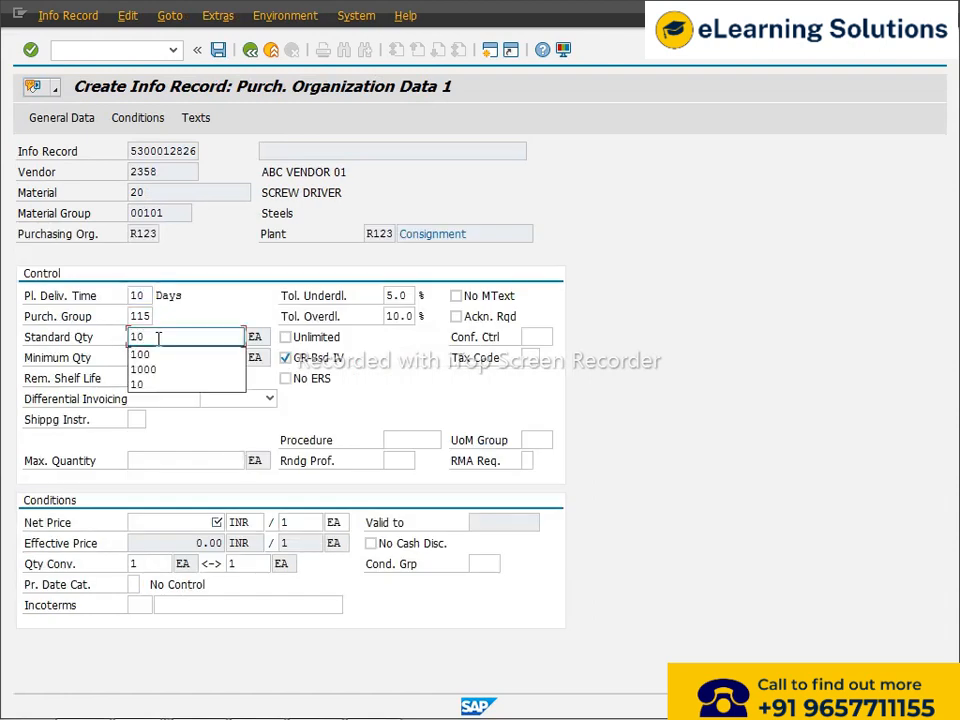
{"action": "left_click", "coordinate": [153, 350]}
{"action": "type", "text": "00"}
{"action": "key", "text": "BackSpace"}
{"action": "key", "text": "BackSpace"}
{"action": "type", "text": "100"}
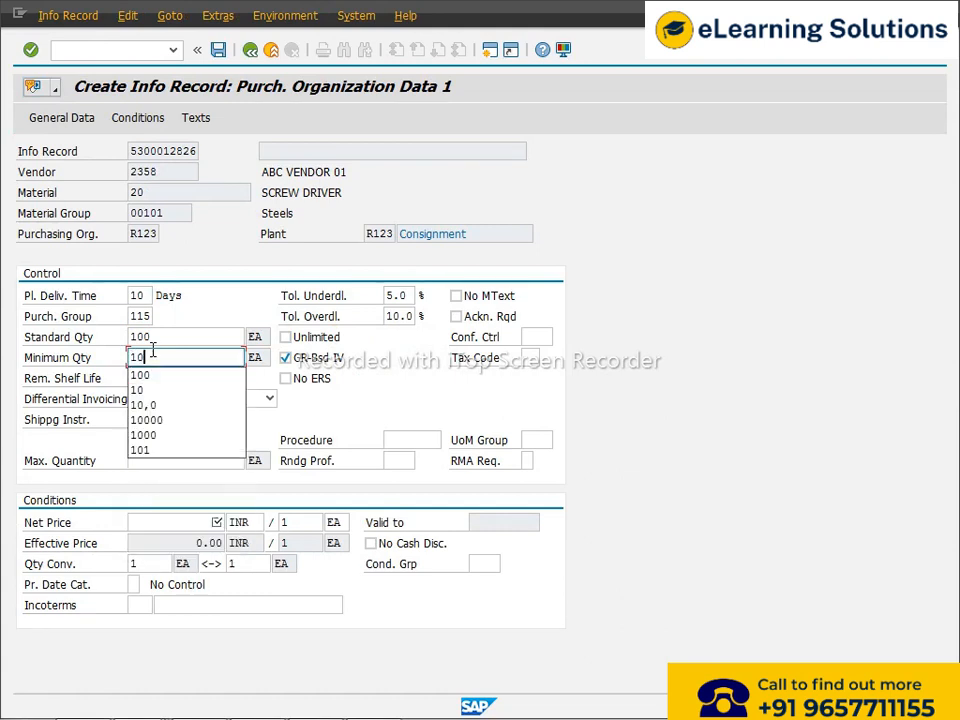
{"action": "left_click", "coordinate": [533, 360]}
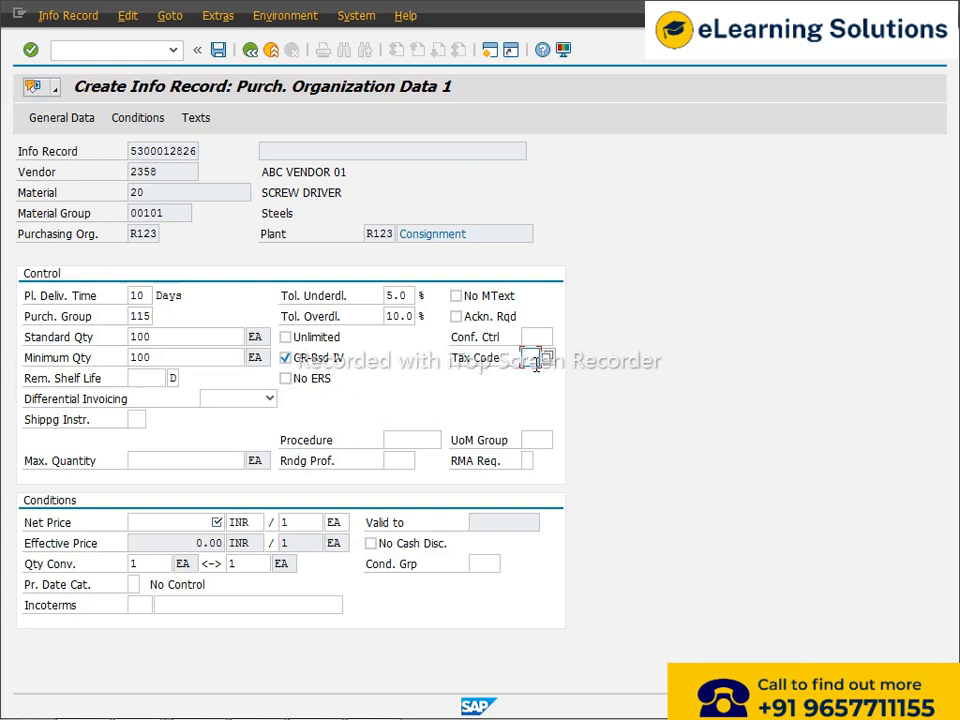
{"action": "left_click", "coordinate": [195, 527]}
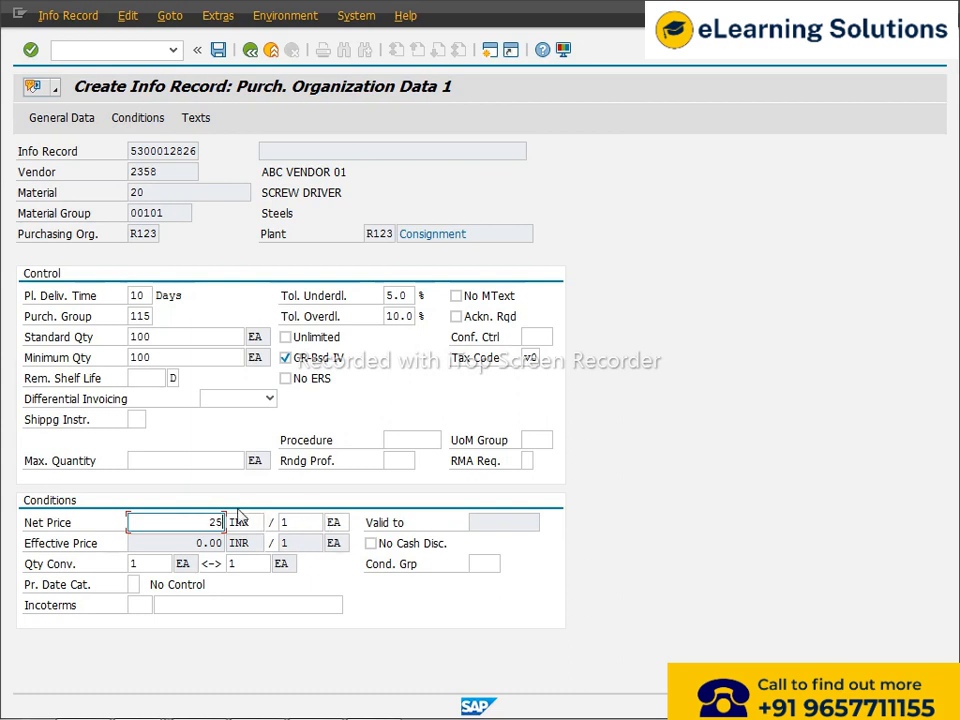
Open the gross price condition of the info record and save the record.
{"action": "left_click", "coordinate": [150, 120]}
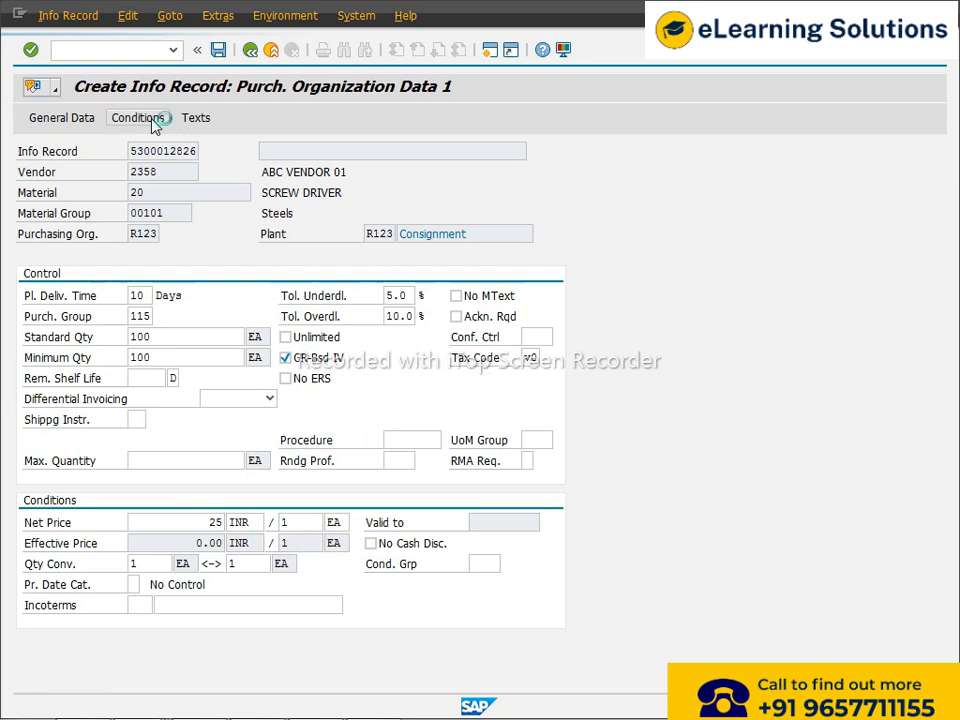
{"action": "left_click", "coordinate": [165, 276]}
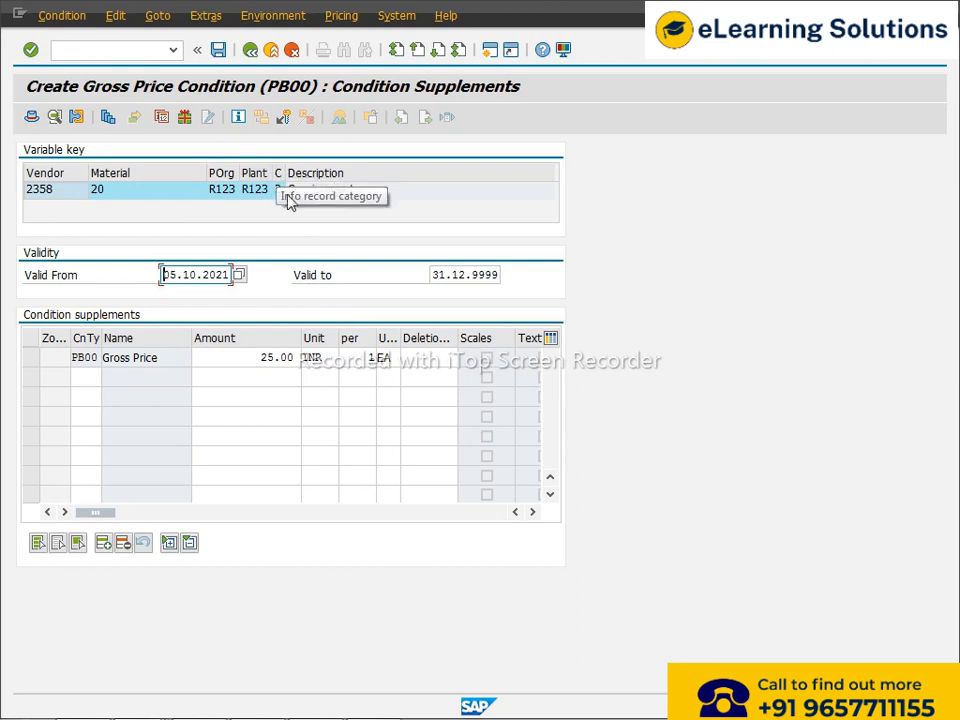
{"action": "left_click", "coordinate": [222, 55]}
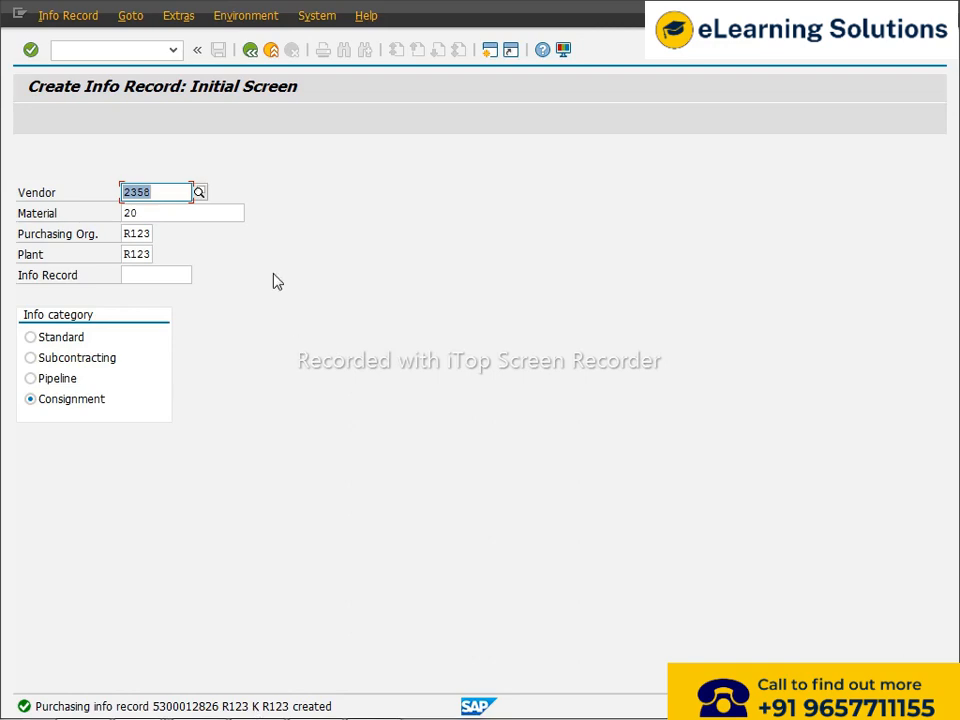
Switch to the Excel sheet and review the two consignment prerequisites in rows 9 and 10.
{"action": "key", "text": "alt+Tab"}
{"action": "key", "text": "Tab"}
{"action": "key", "text": "Tab"}
{"action": "key", "text": "Tab"}
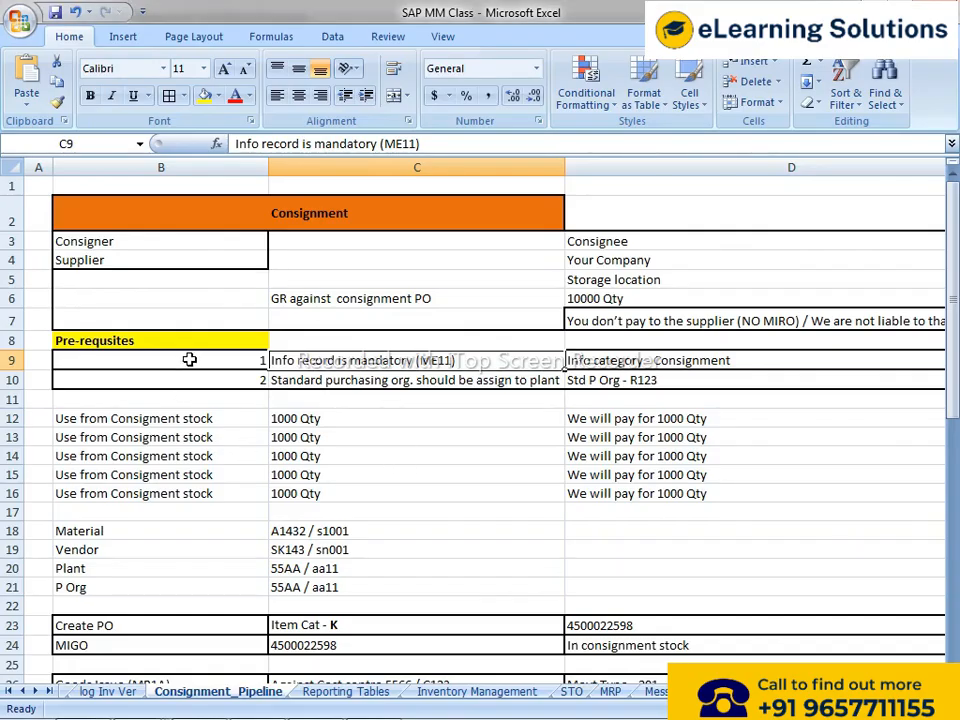
{"action": "left_click_drag", "start_coordinate": [189, 359], "coordinate": [680, 360]}
{"action": "left_click", "coordinate": [206, 384]}
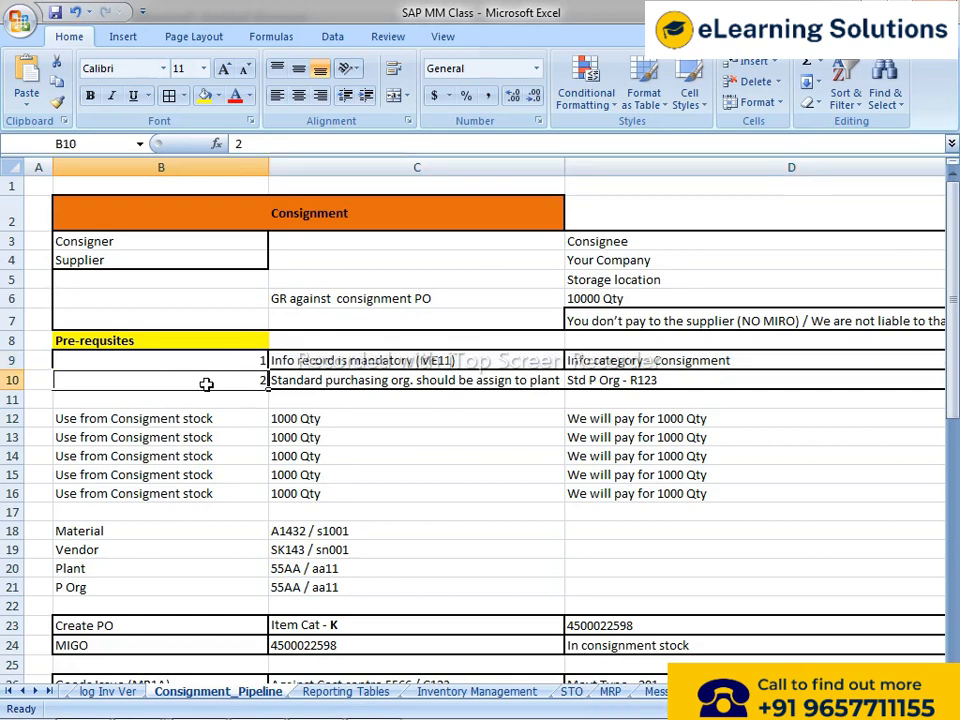
{"action": "left_click_drag", "start_coordinate": [212, 381], "coordinate": [636, 379]}
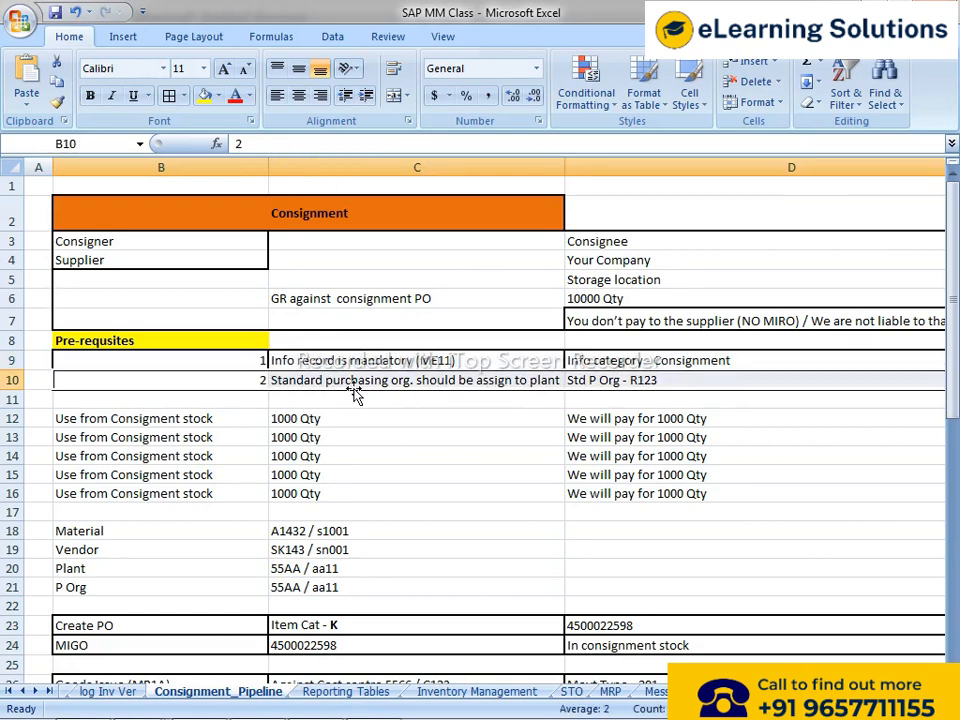
{"action": "left_click", "coordinate": [497, 380]}
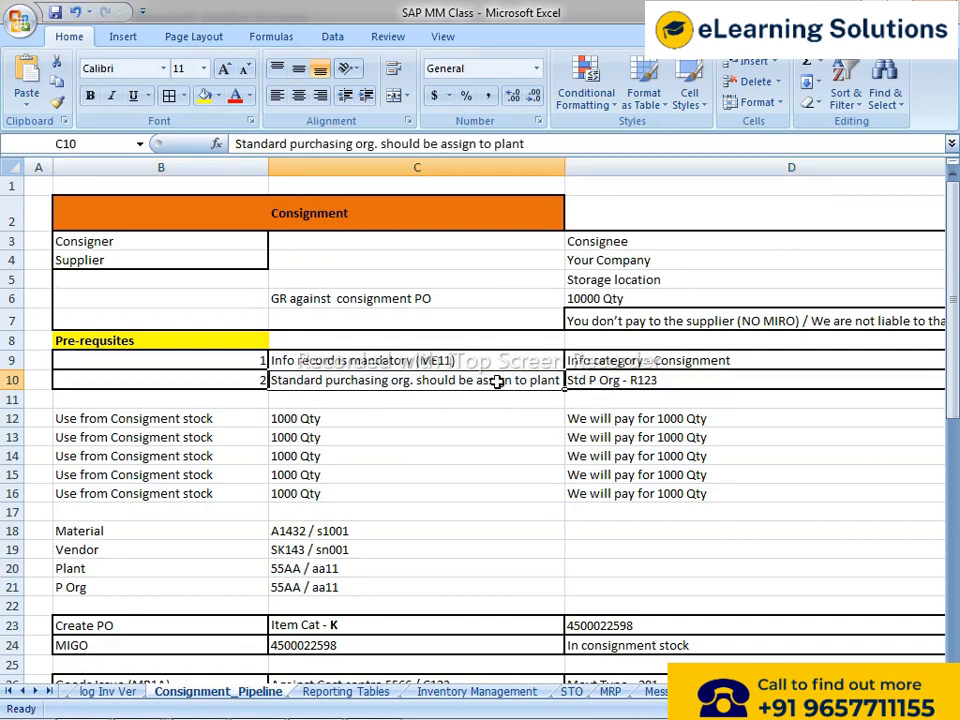
{"action": "left_click_drag", "start_coordinate": [262, 381], "coordinate": [234, 384]}
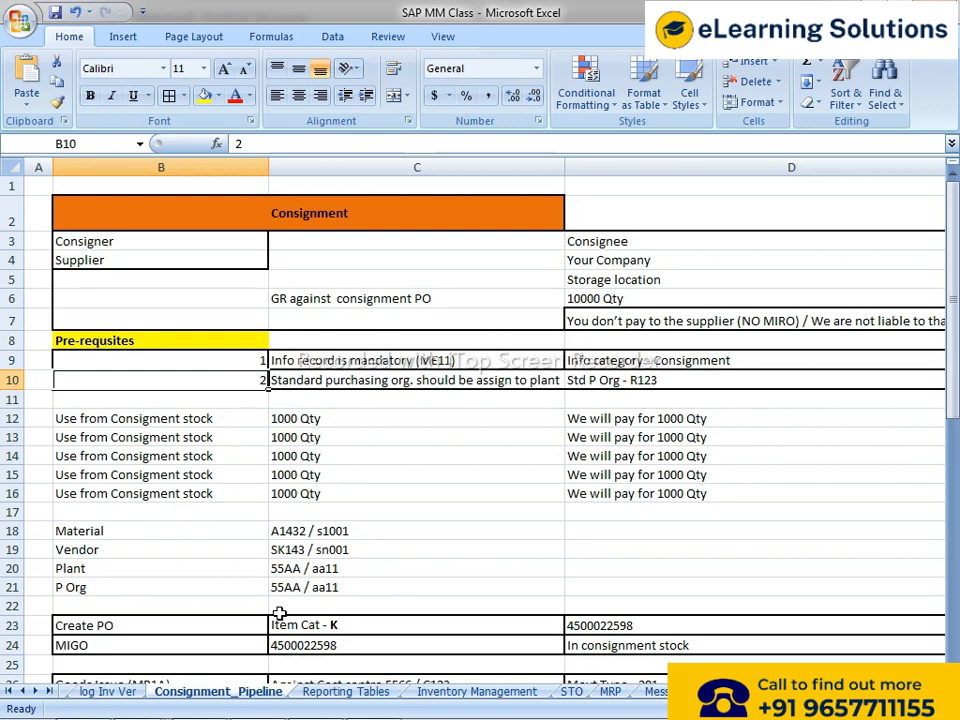
{"action": "left_click", "coordinate": [293, 529]}
{"action": "left_click_drag", "start_coordinate": [257, 380], "coordinate": [225, 373]}
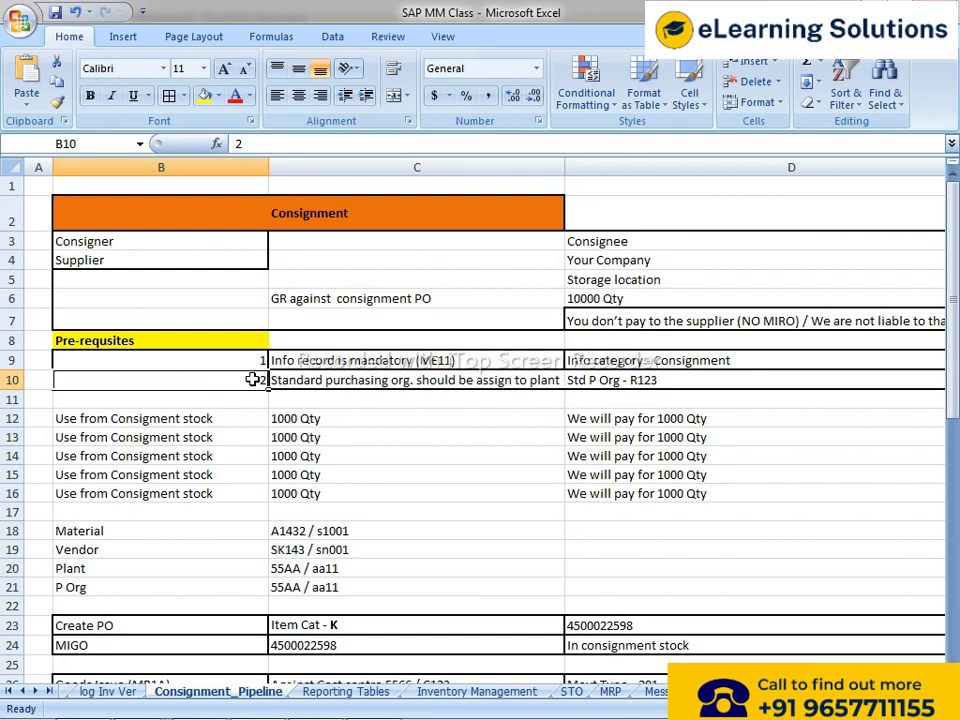
Enter material 20, vendor 2358, plant r123 and P Org r123 in C18:C21 and left-align these cells.
{"action": "left_click", "coordinate": [285, 534]}
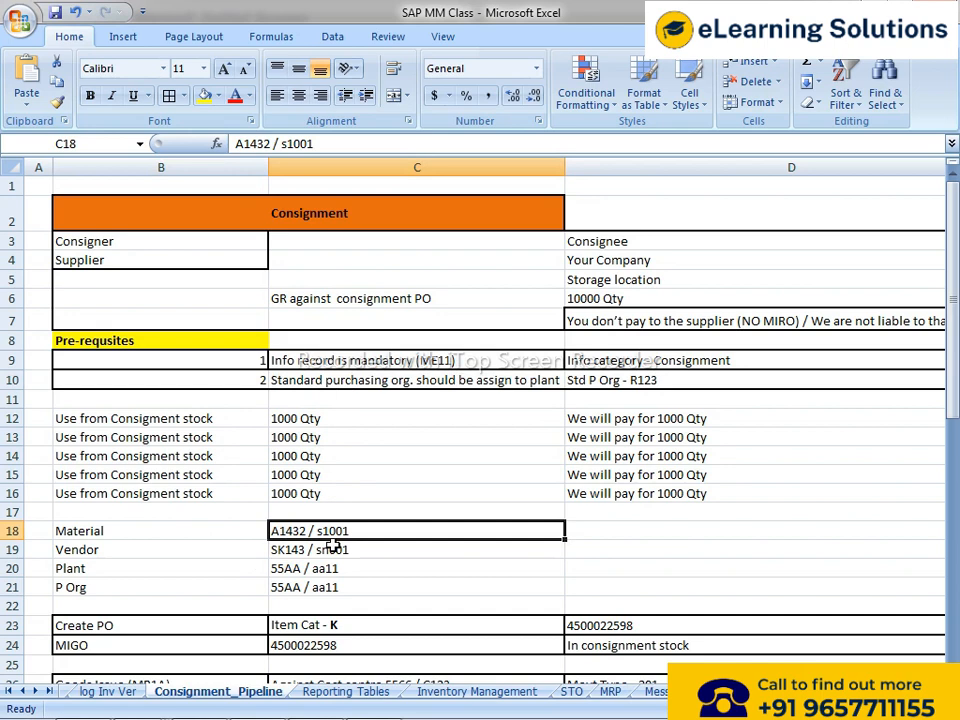
{"action": "type", "text": "20"}
{"action": "key", "text": "Return"}
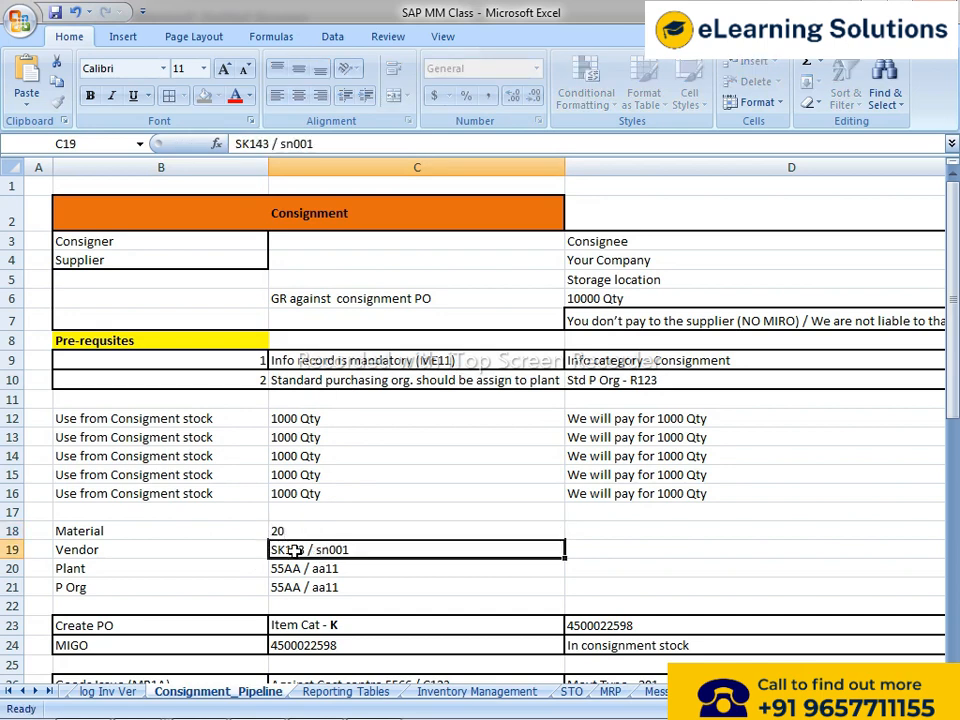
{"action": "type", "text": "2358"}
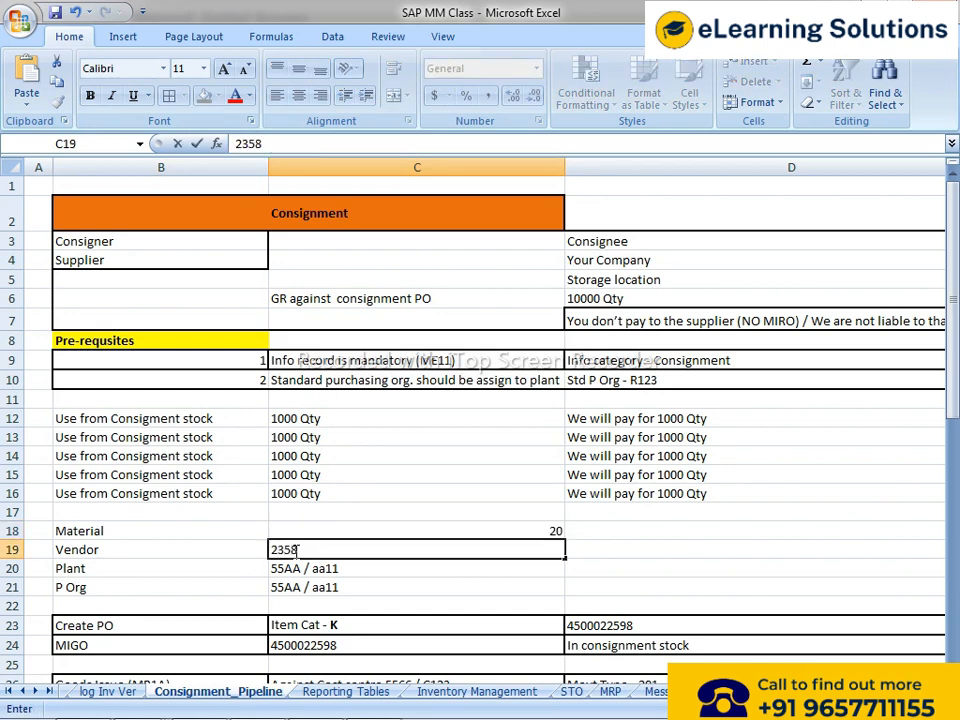
{"action": "left_click", "coordinate": [291, 536]}
{"action": "left_click", "coordinate": [291, 567]}
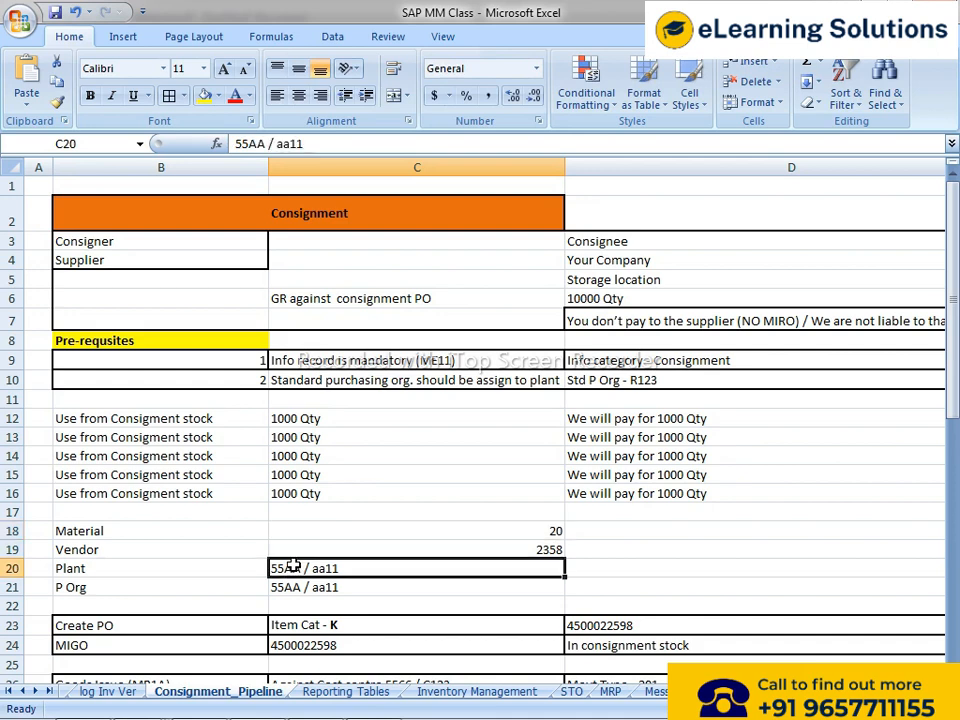
{"action": "type", "text": "r123"}
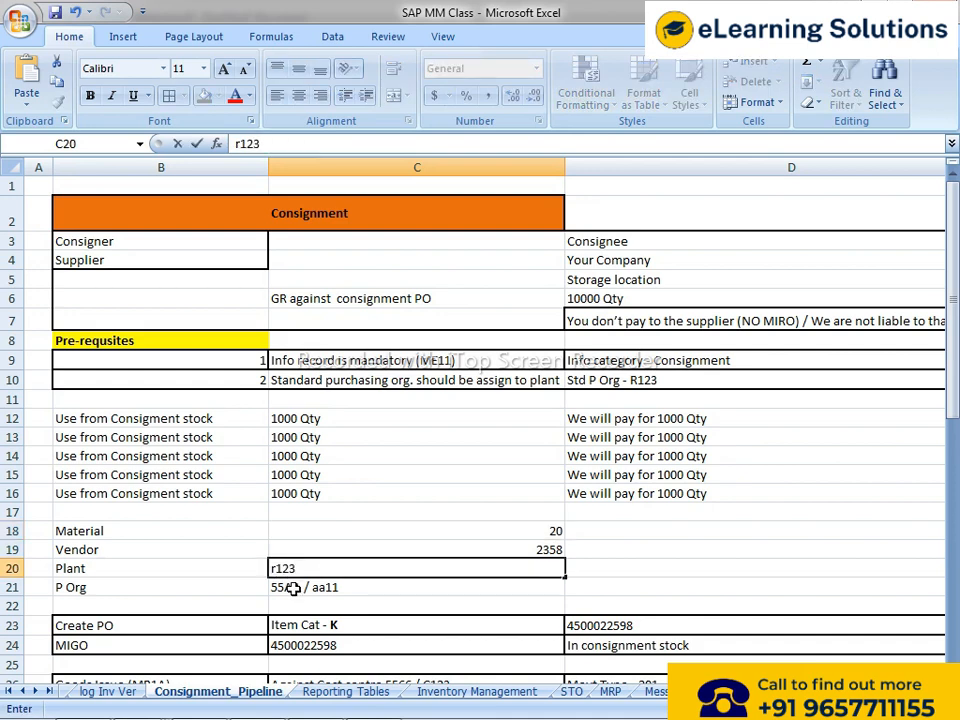
{"action": "left_click", "coordinate": [291, 588]}
{"action": "type", "text": "r123"}
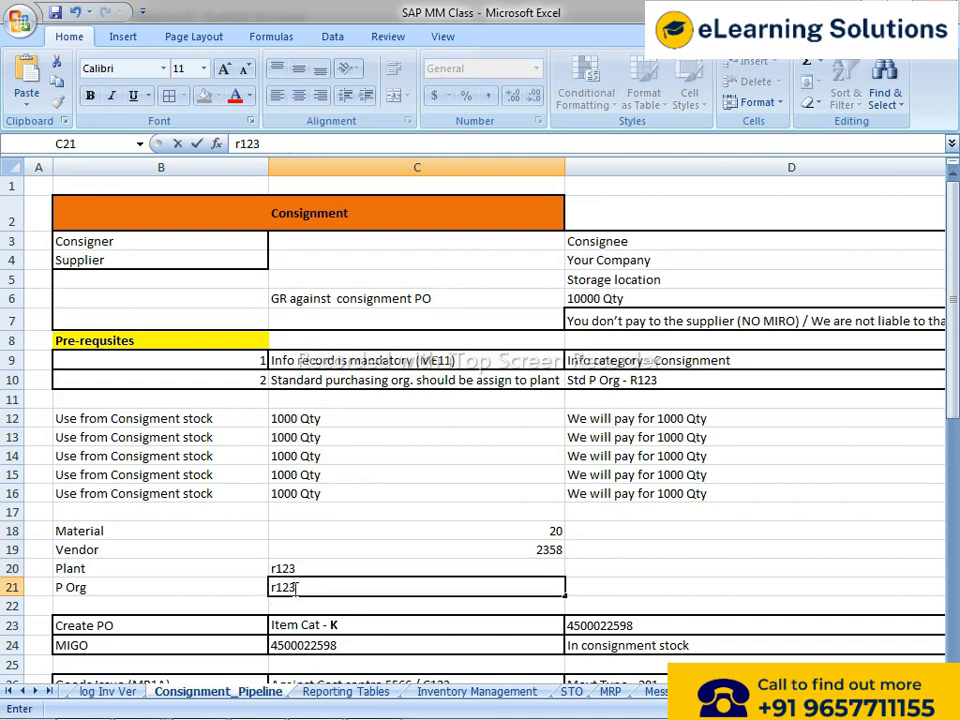
{"action": "key", "text": "Up"}
{"action": "left_click_drag", "start_coordinate": [375, 532], "coordinate": [381, 585]}
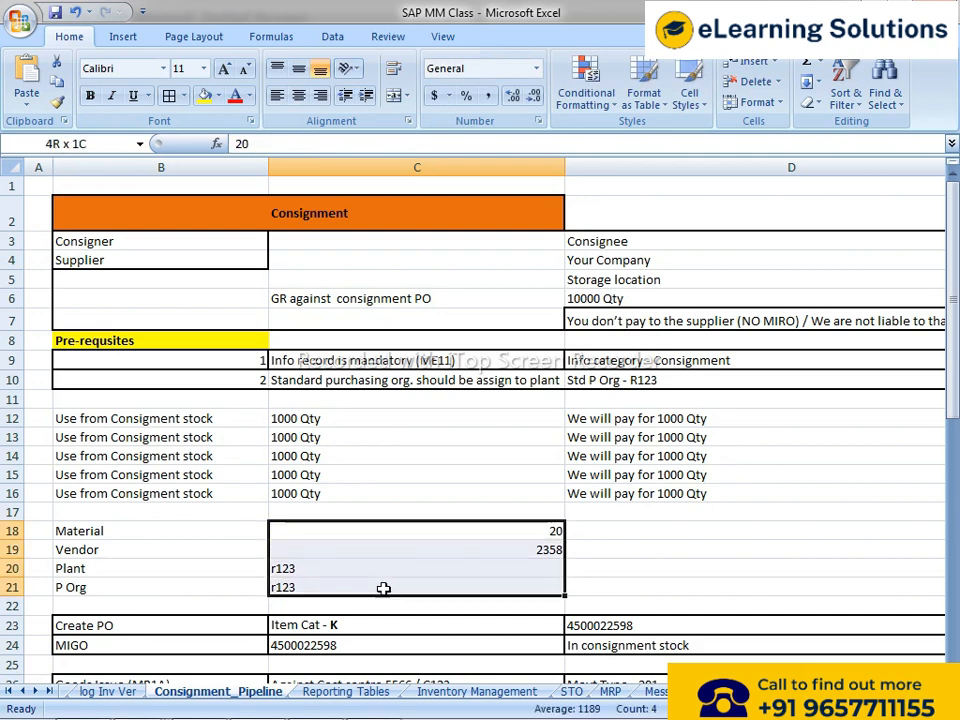
{"action": "left_click", "coordinate": [277, 96]}
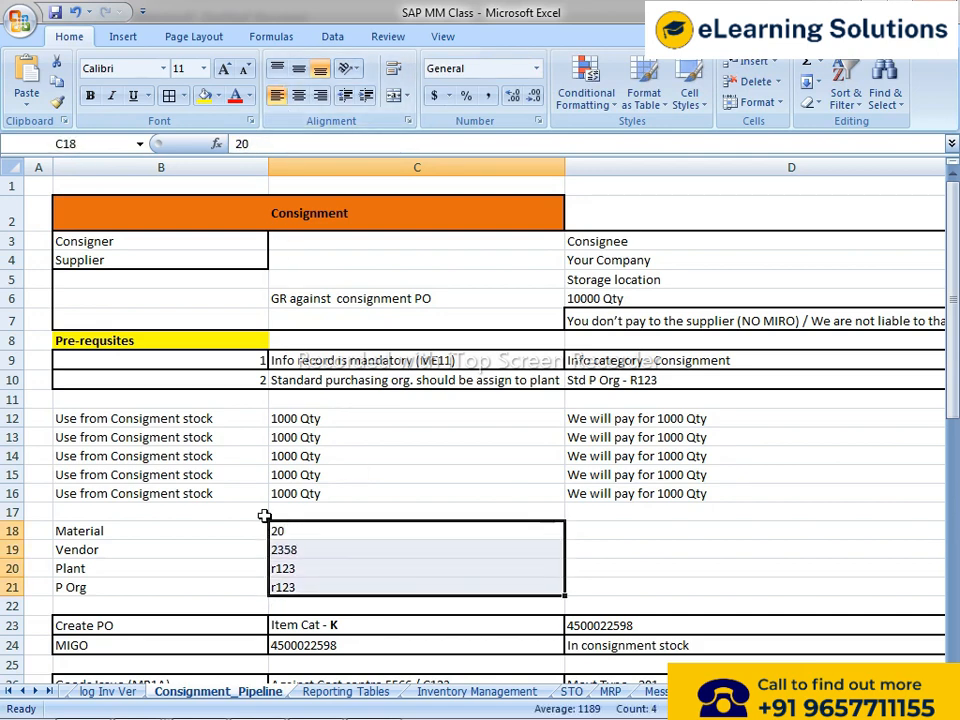
Examine the 10000 Qty entry in D6 and the Create PO entry in row 23.
{"action": "left_click", "coordinate": [600, 299]}
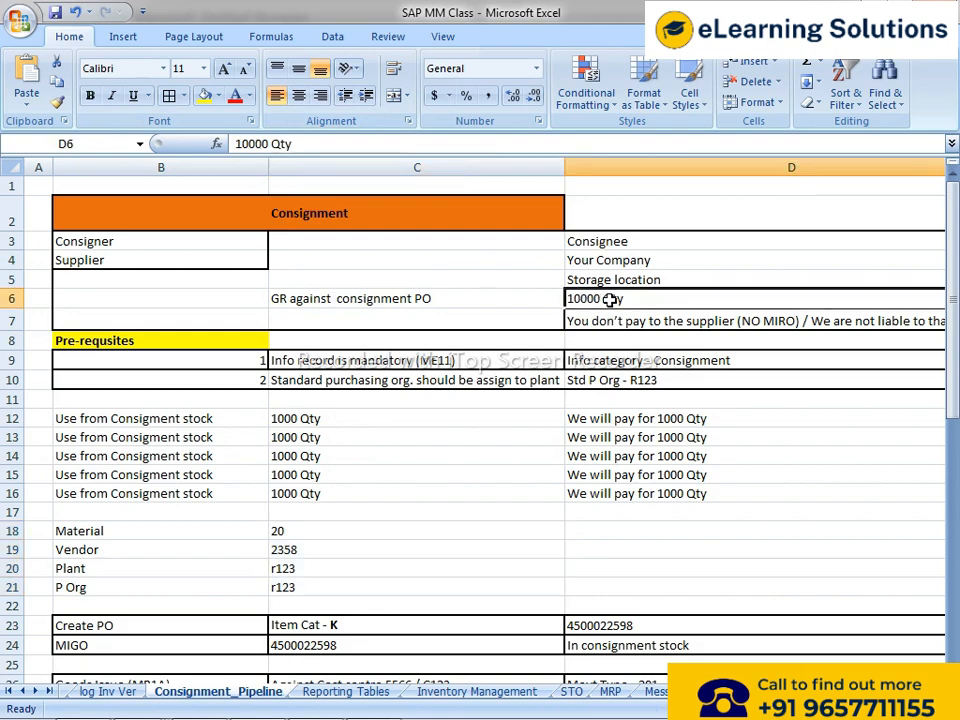
{"action": "scroll", "coordinate": [321, 517], "scroll_direction": "down", "scroll_amount": 3}
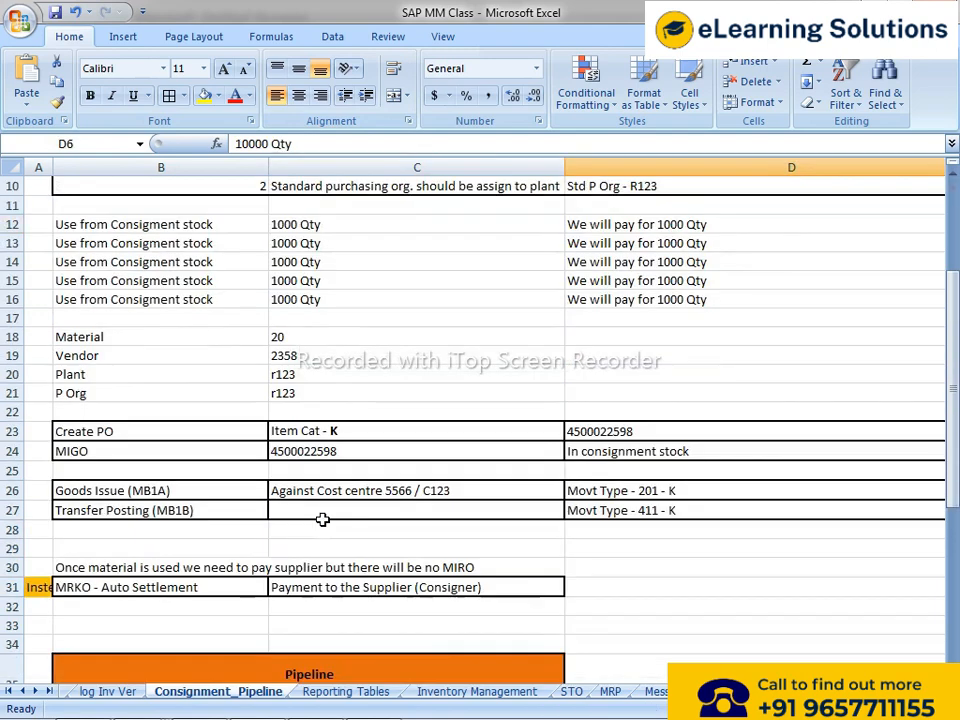
{"action": "left_click", "coordinate": [84, 435]}
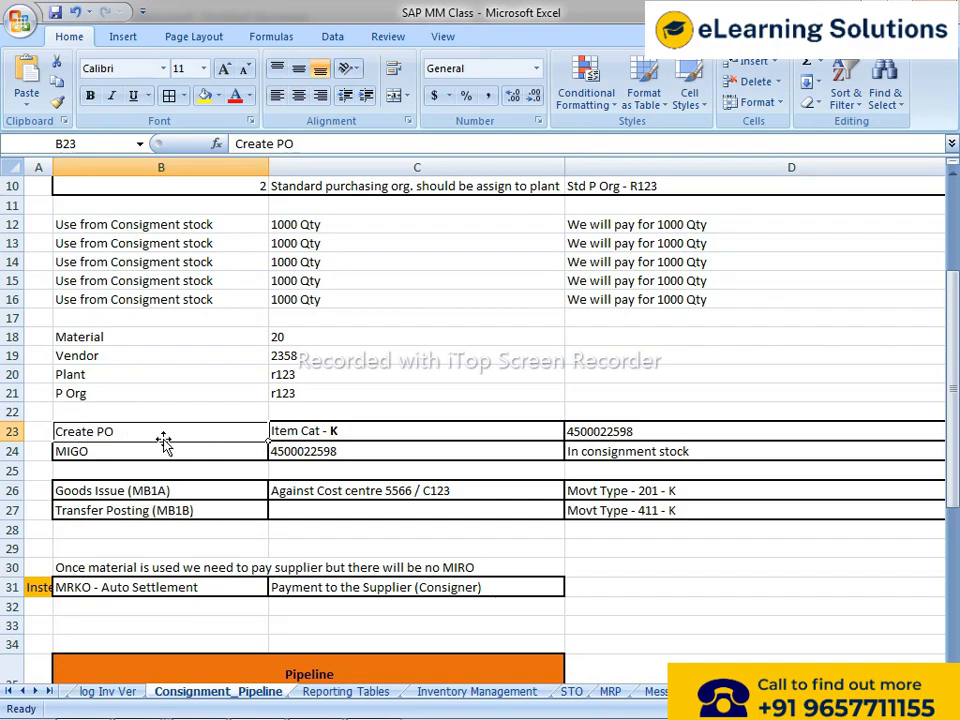
Switch to SAP, start transaction ME21N for a new purchase order and hide the document overview.
{"action": "key", "text": "alt+Tab"}
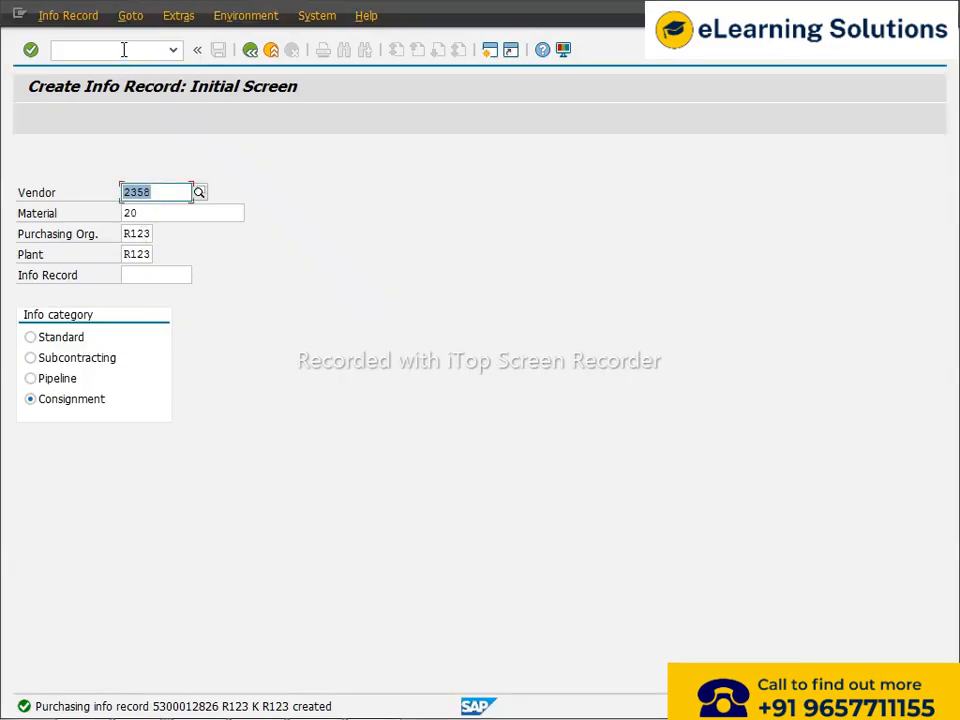
{"action": "left_click", "coordinate": [126, 49]}
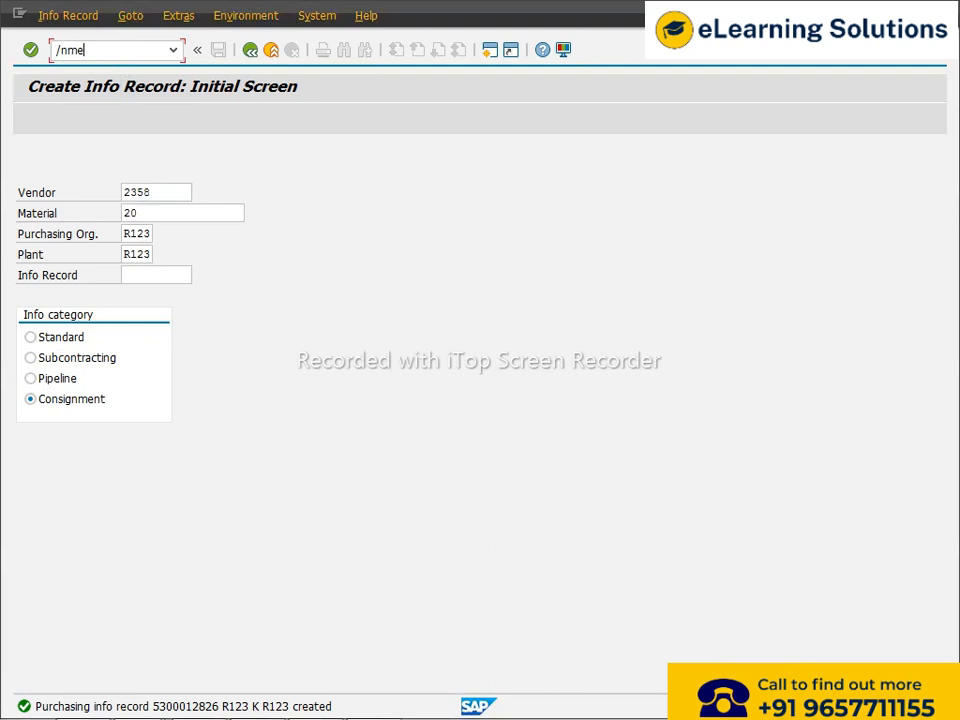
{"action": "key", "text": "Return"}
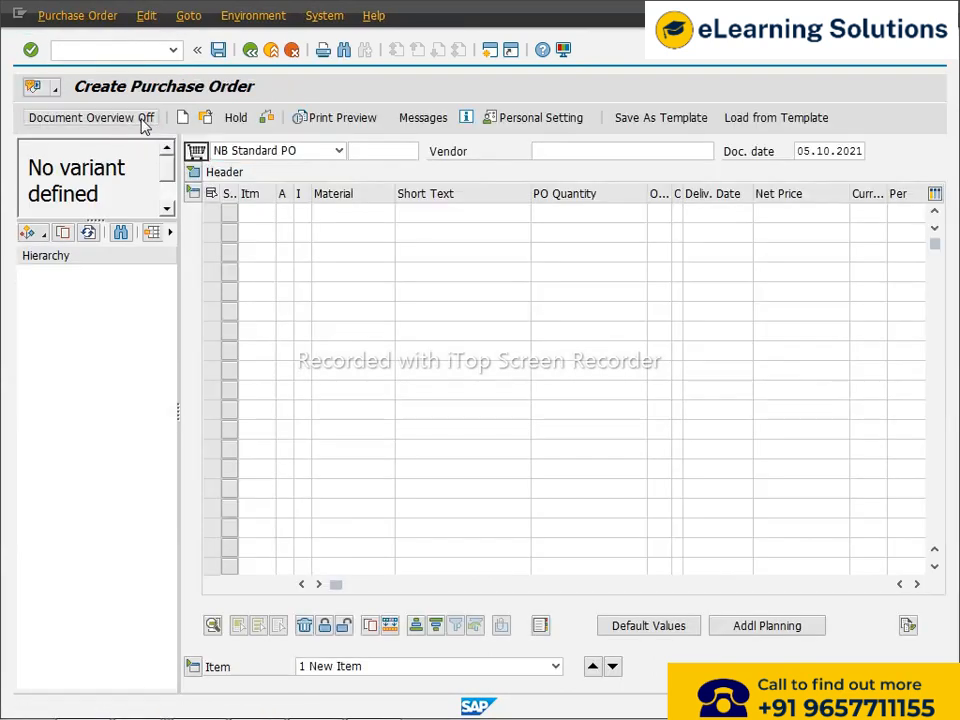
{"action": "left_click", "coordinate": [146, 120]}
Enter vendor 2358 in the purchase order header, with purchasing organization R123, purchasing group 123 and company code r123.
{"action": "left_click", "coordinate": [393, 154]}
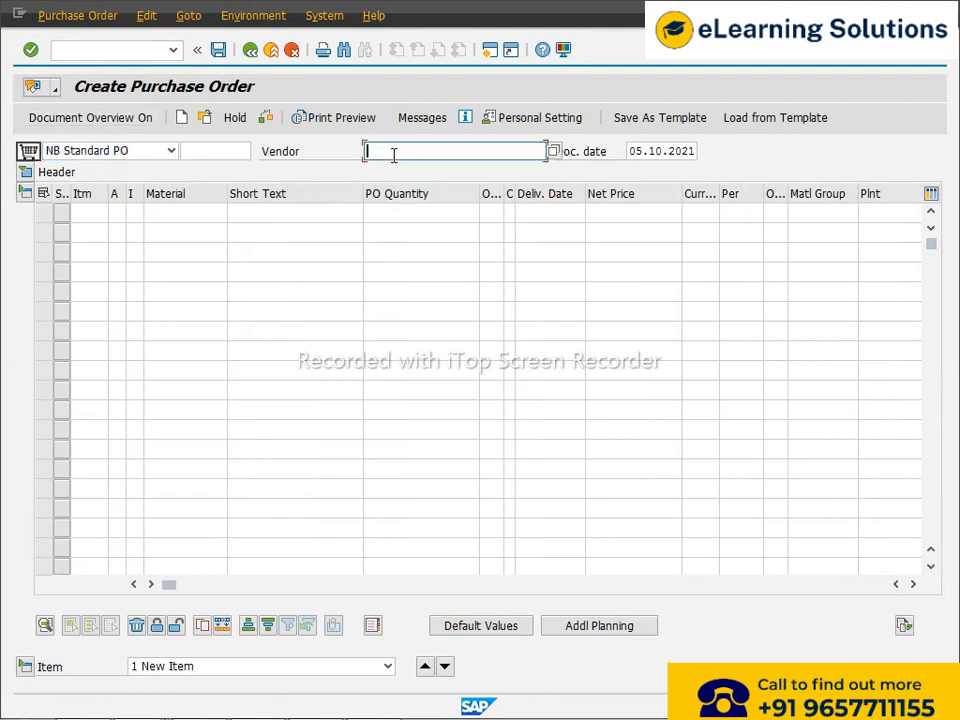
{"action": "type", "text": "2358"}
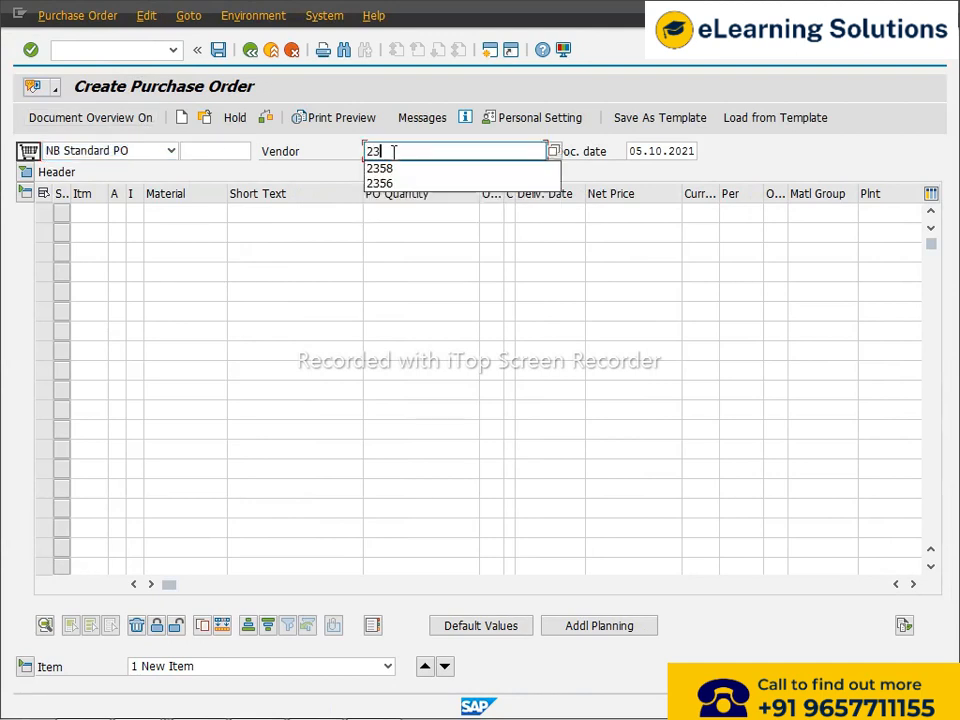
{"action": "key", "text": "Return"}
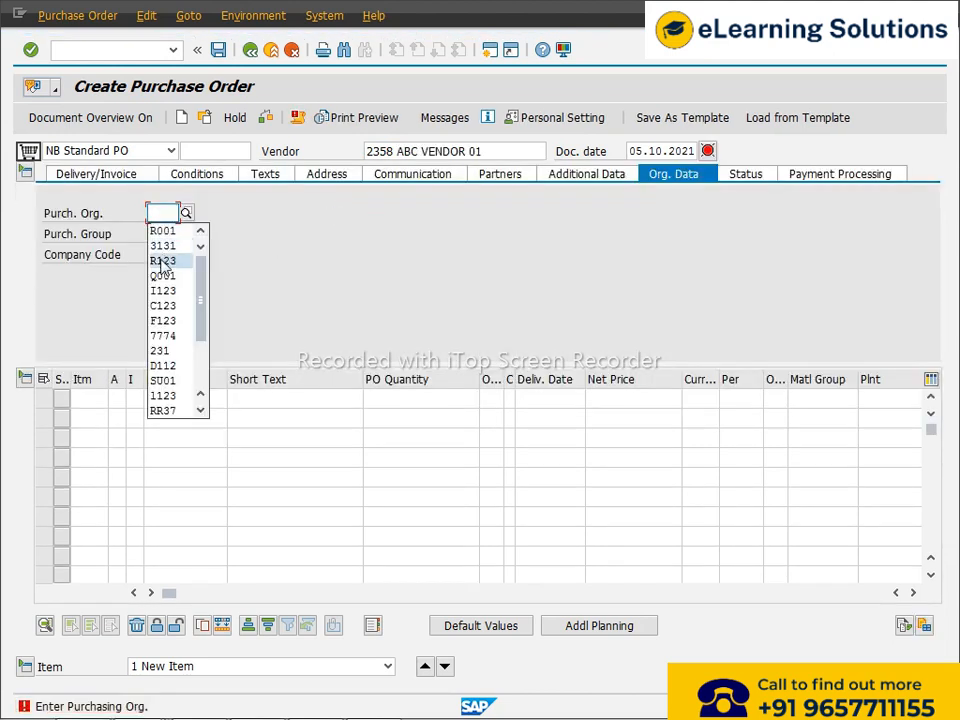
{"action": "left_click", "coordinate": [160, 260]}
{"action": "left_click", "coordinate": [158, 250]}
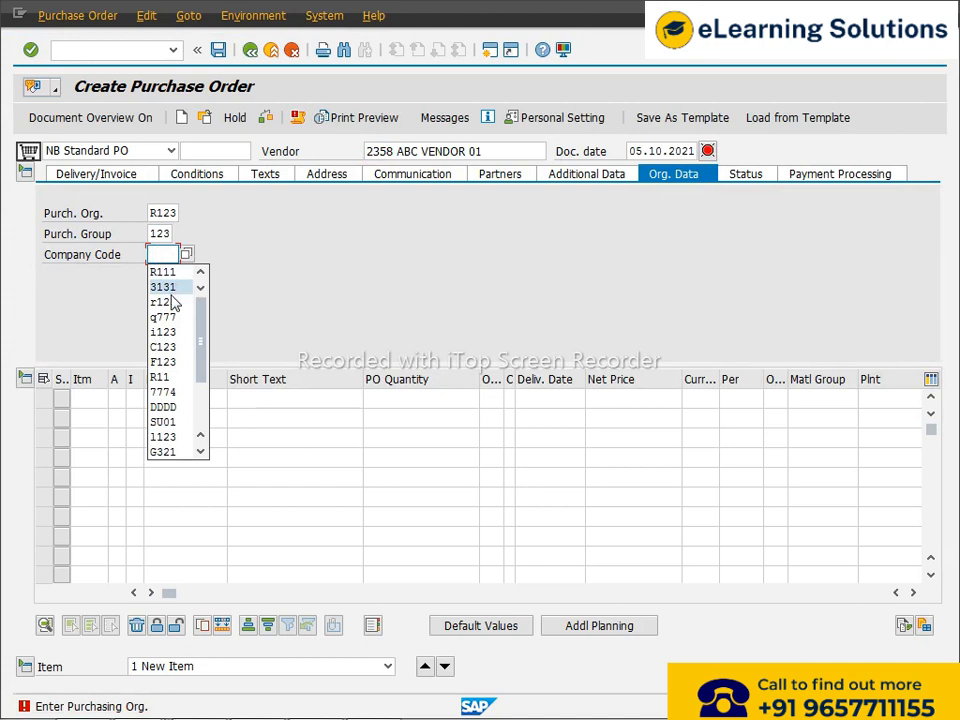
{"action": "left_click", "coordinate": [172, 302]}
Enter an order item for material 20 at plant r123 with a PO quantity of 10000.
{"action": "left_click", "coordinate": [167, 399]}
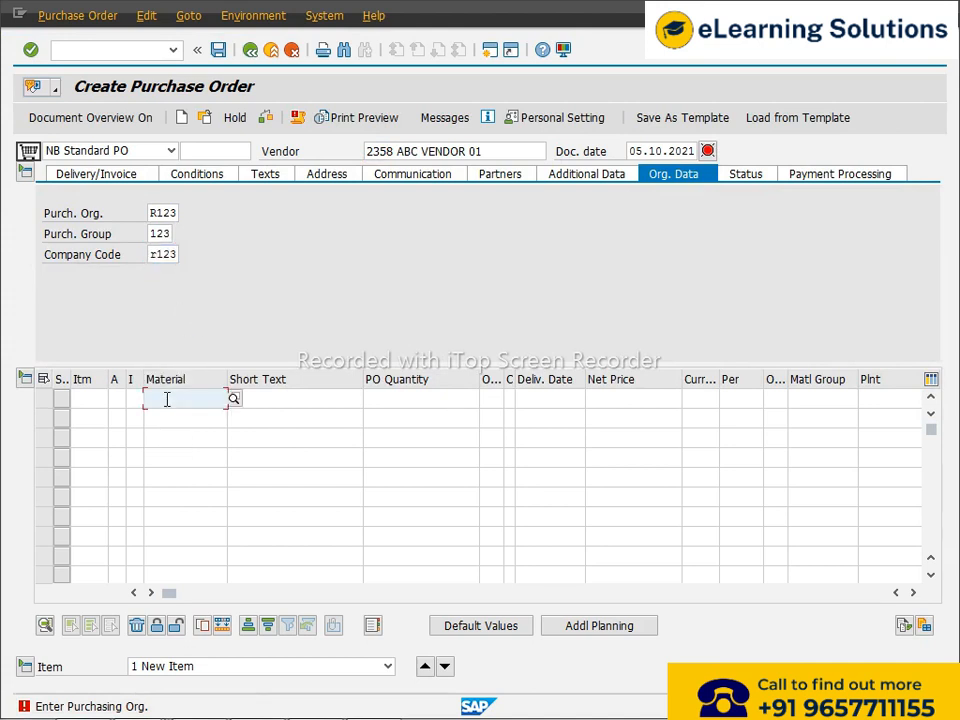
{"action": "type", "text": "20"}
{"action": "key", "text": "Escape"}
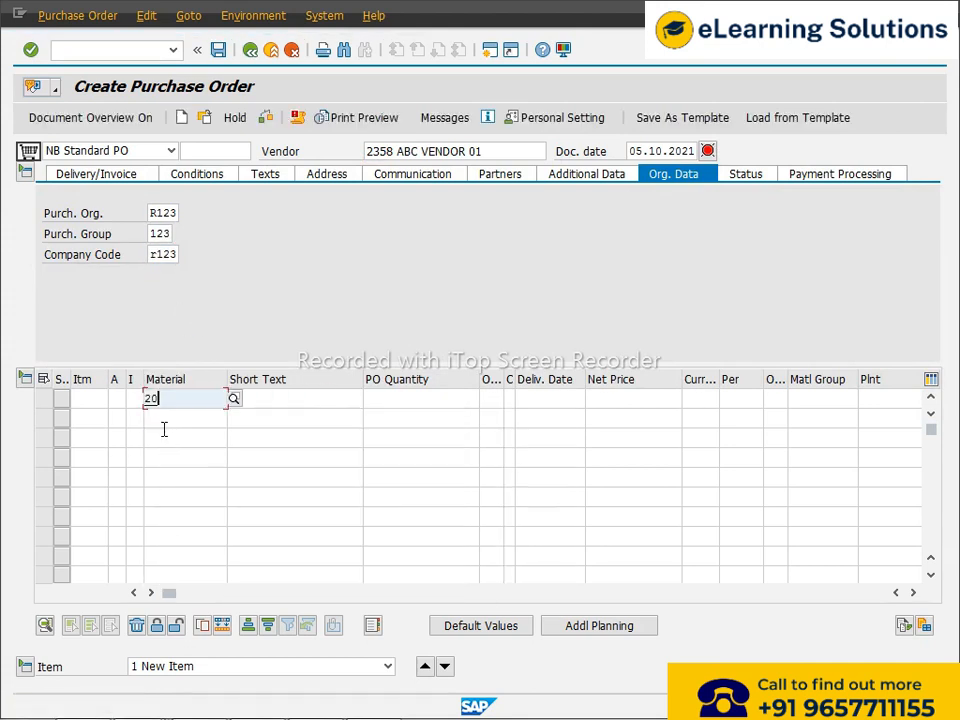
{"action": "left_click", "coordinate": [892, 402]}
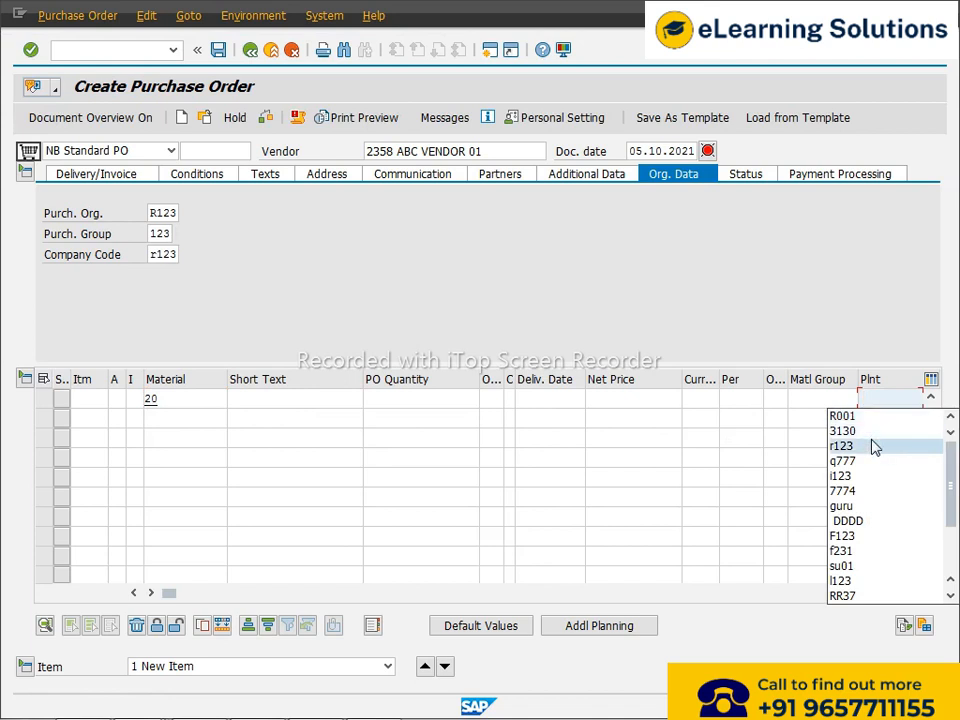
{"action": "left_click", "coordinate": [870, 446]}
{"action": "left_click", "coordinate": [394, 400]}
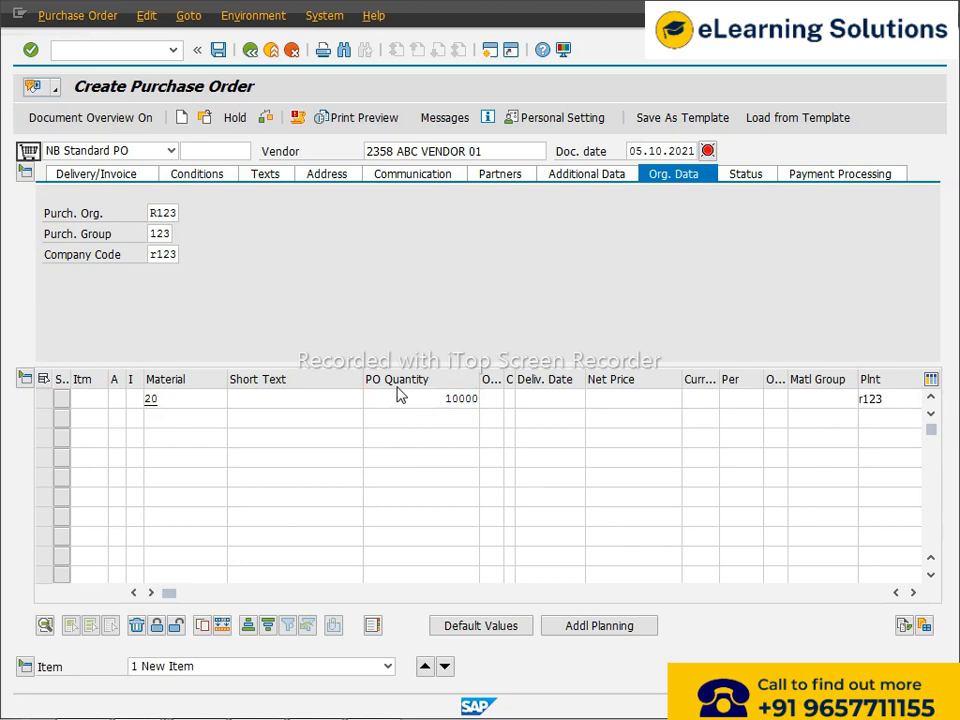
{"action": "key", "text": "Return"}
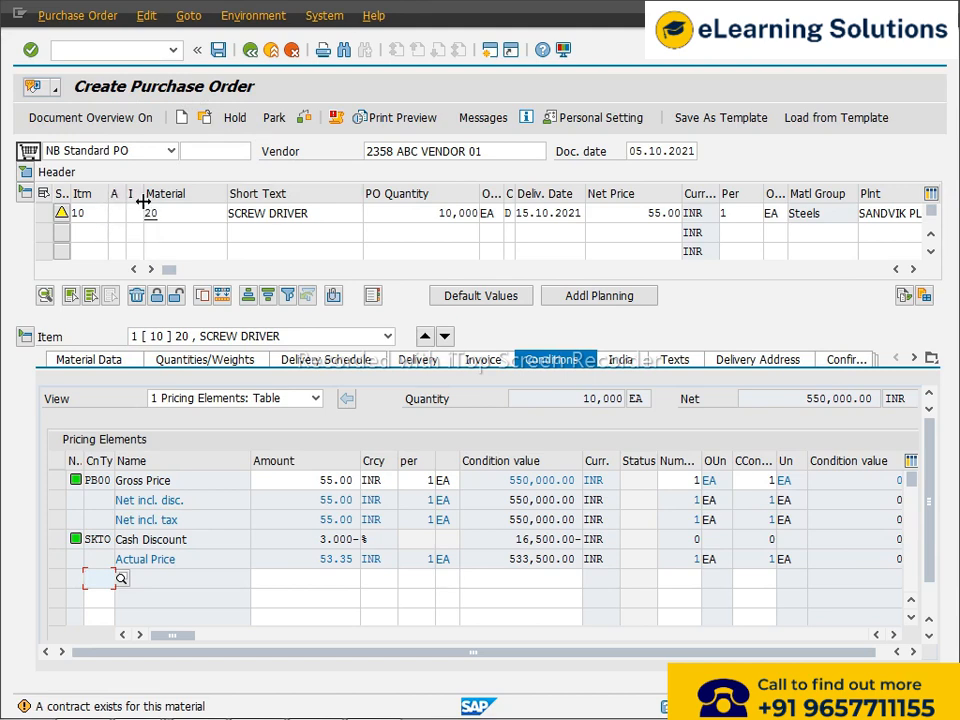
Look over the item's pricing conditions and set its item category to K (Consignment), keeping material 20.
{"action": "left_click", "coordinate": [488, 362]}
{"action": "left_click", "coordinate": [553, 486]}
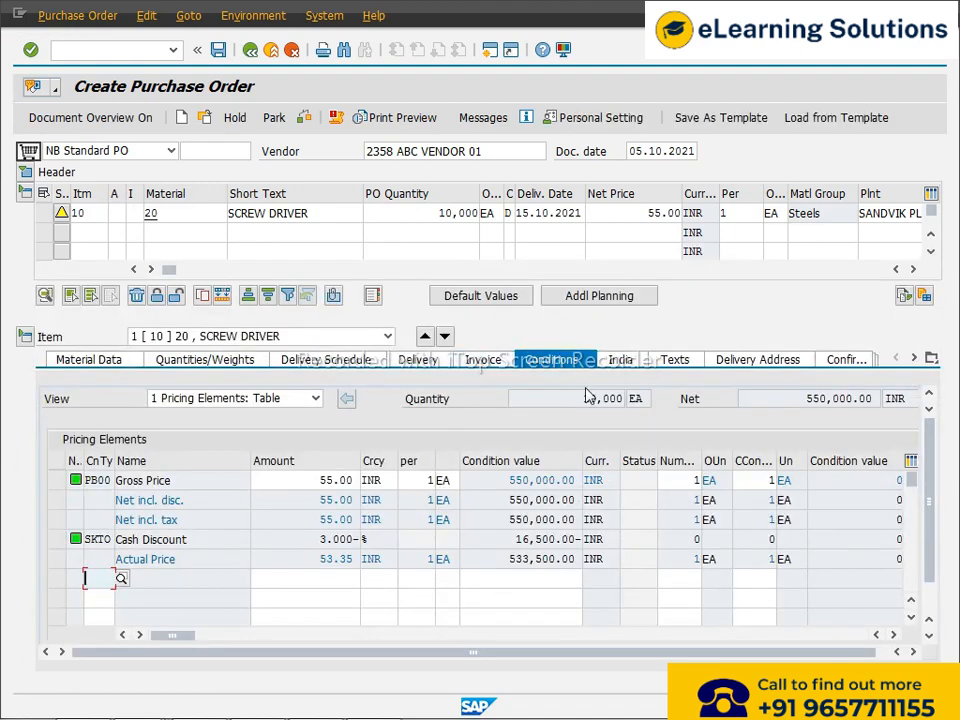
{"action": "left_click", "coordinate": [139, 212]}
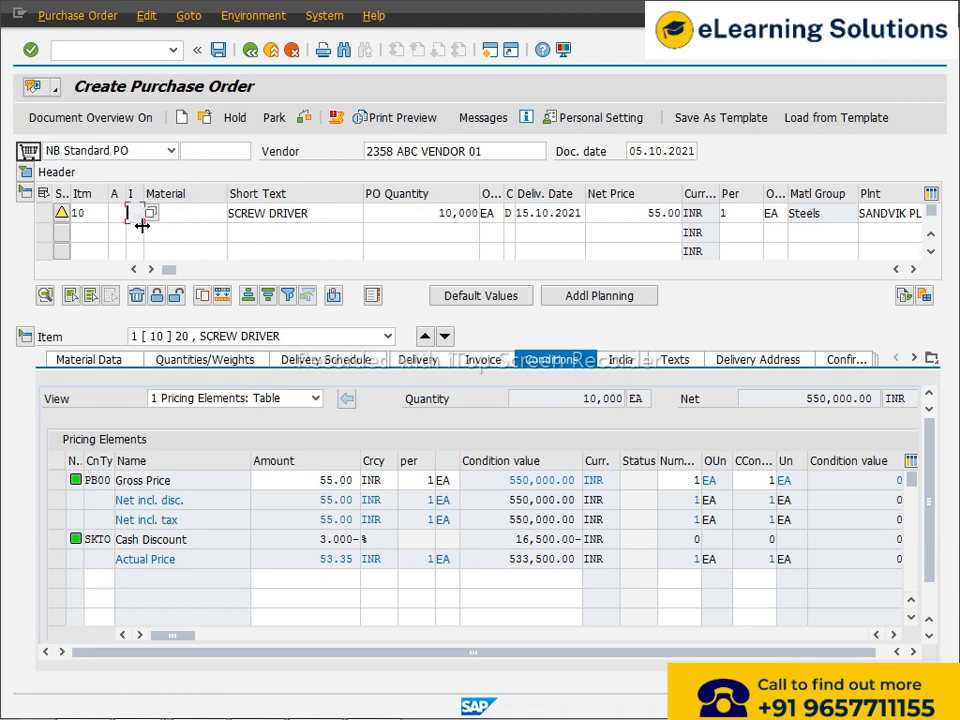
{"action": "left_click", "coordinate": [151, 214]}
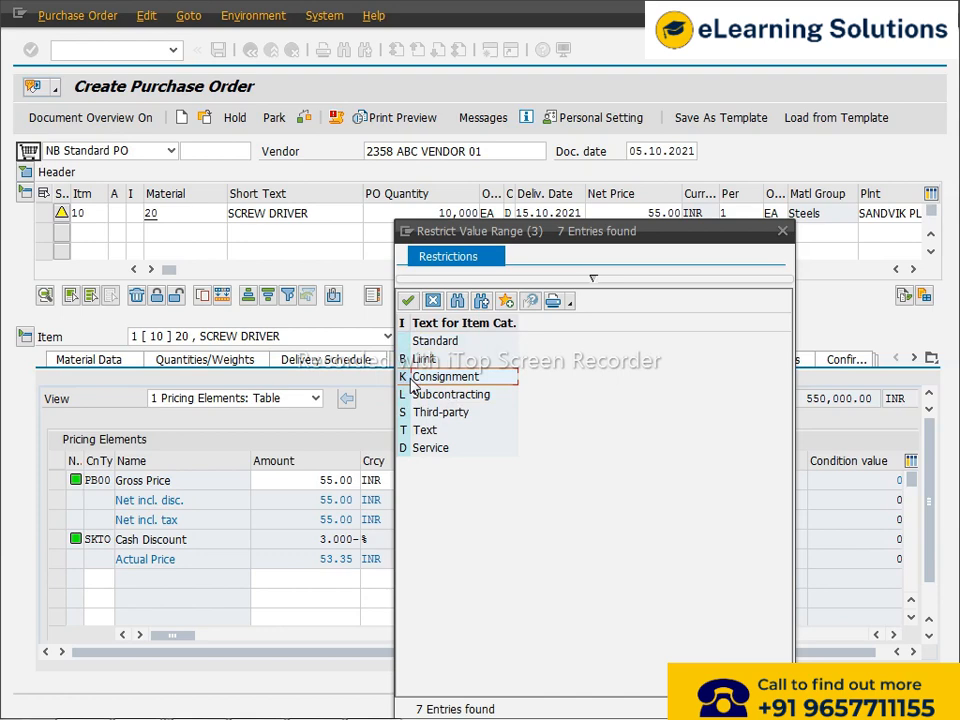
{"action": "double_click", "coordinate": [406, 380]}
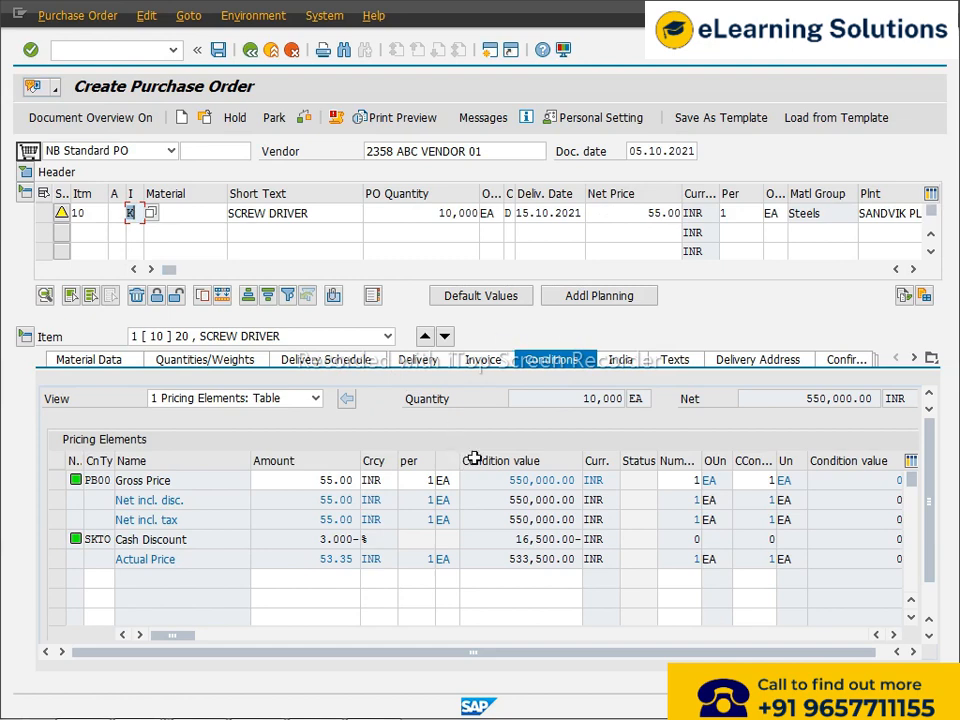
{"action": "type", "text": "20"}
{"action": "key", "text": "Return"}
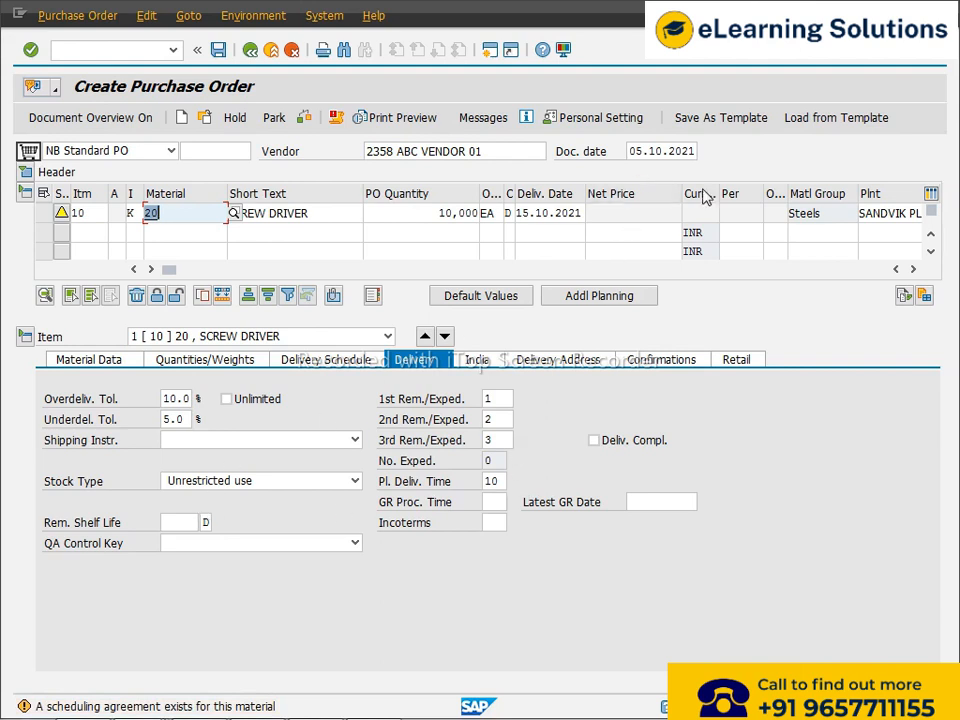
Examine the consignment item's line, its material data, the order's vendor and the item category K.
{"action": "left_click", "coordinate": [198, 217]}
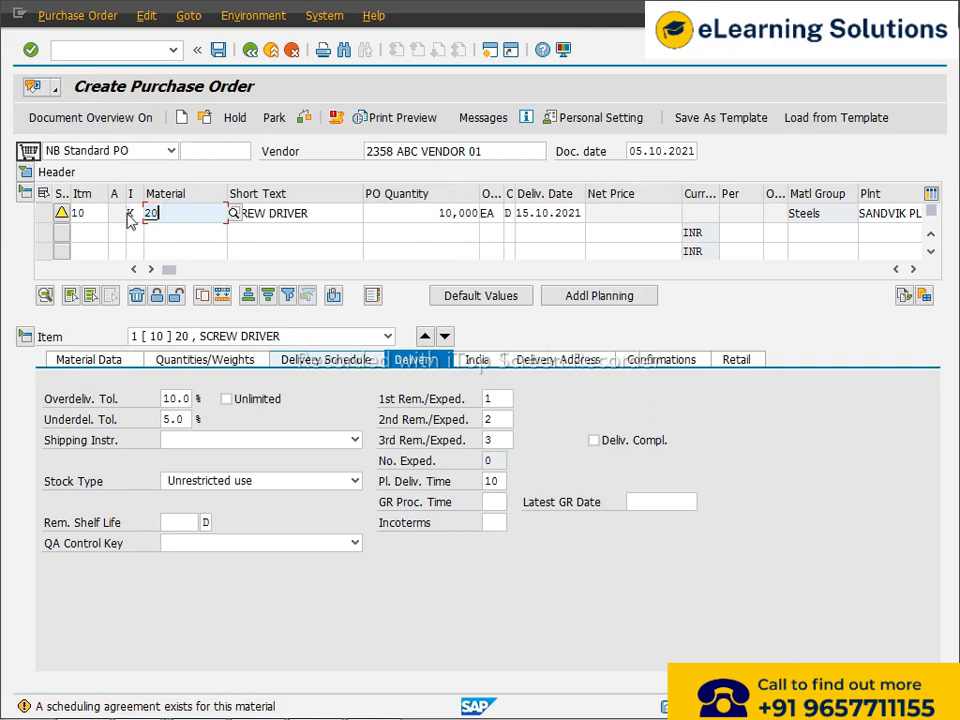
{"action": "left_click", "coordinate": [332, 212]}
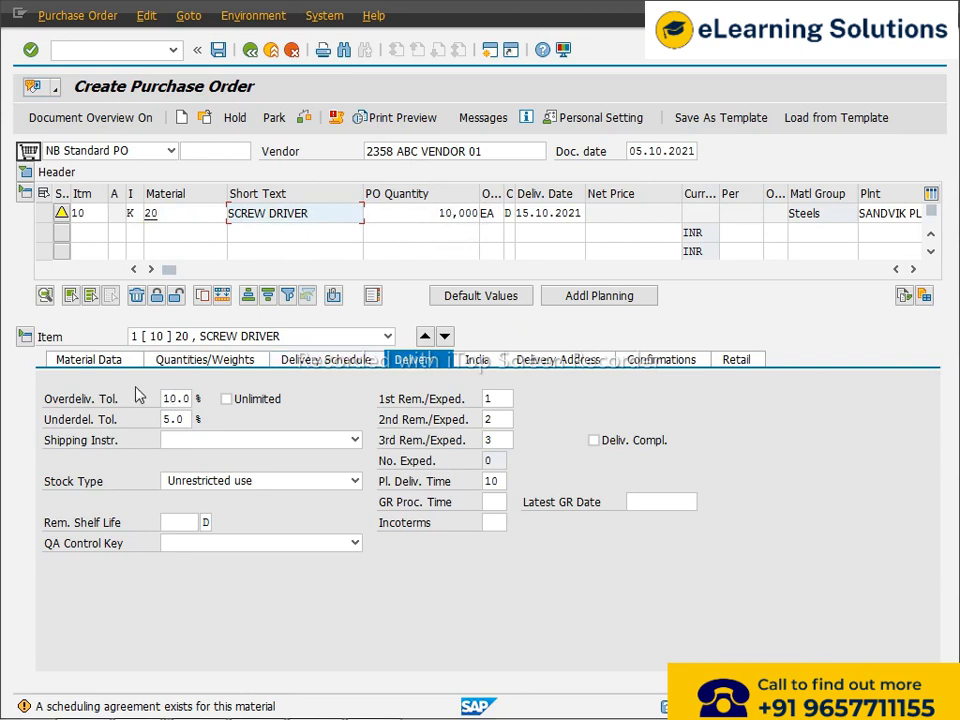
{"action": "left_click", "coordinate": [103, 362]}
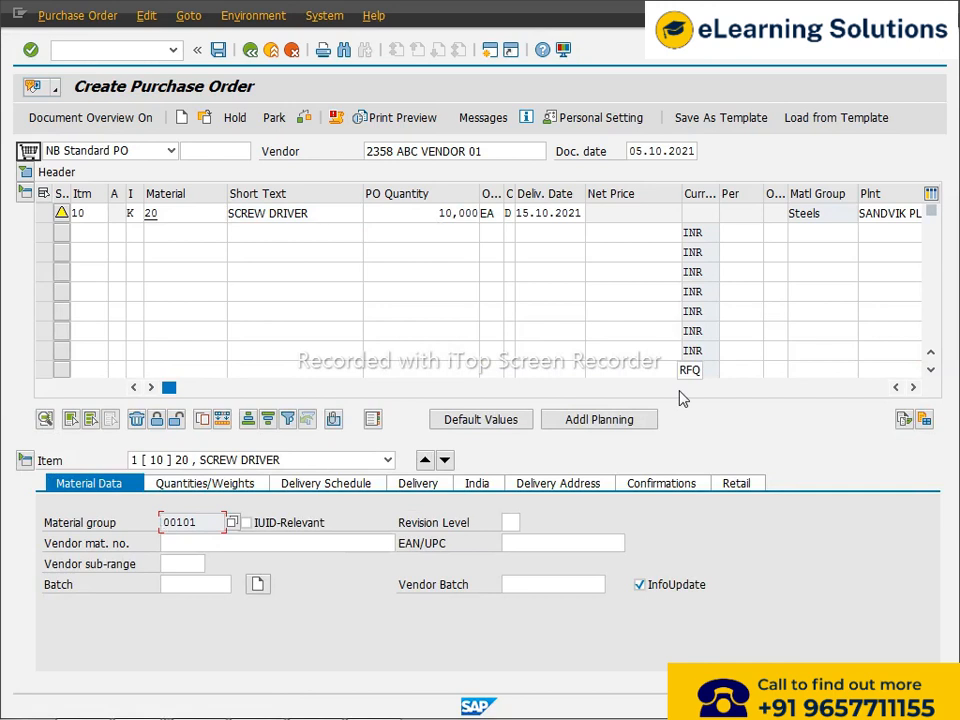
{"action": "left_click", "coordinate": [395, 151]}
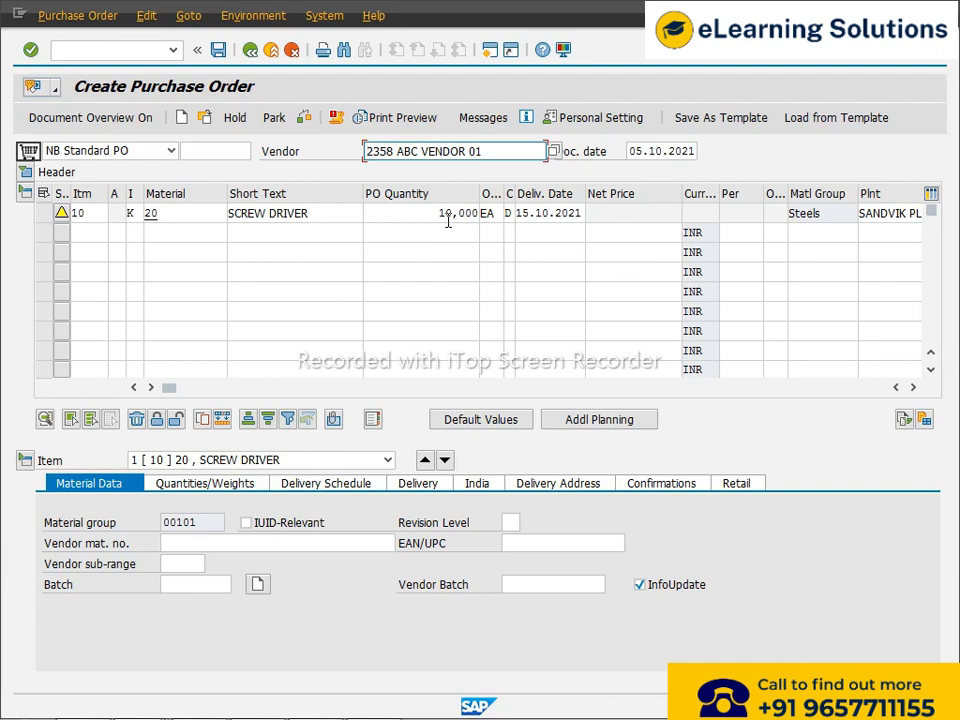
{"action": "left_click", "coordinate": [130, 212]}
{"action": "type", "text": "K"}
Check the purchase order, accept its messages and save the document.
{"action": "left_click", "coordinate": [306, 118]}
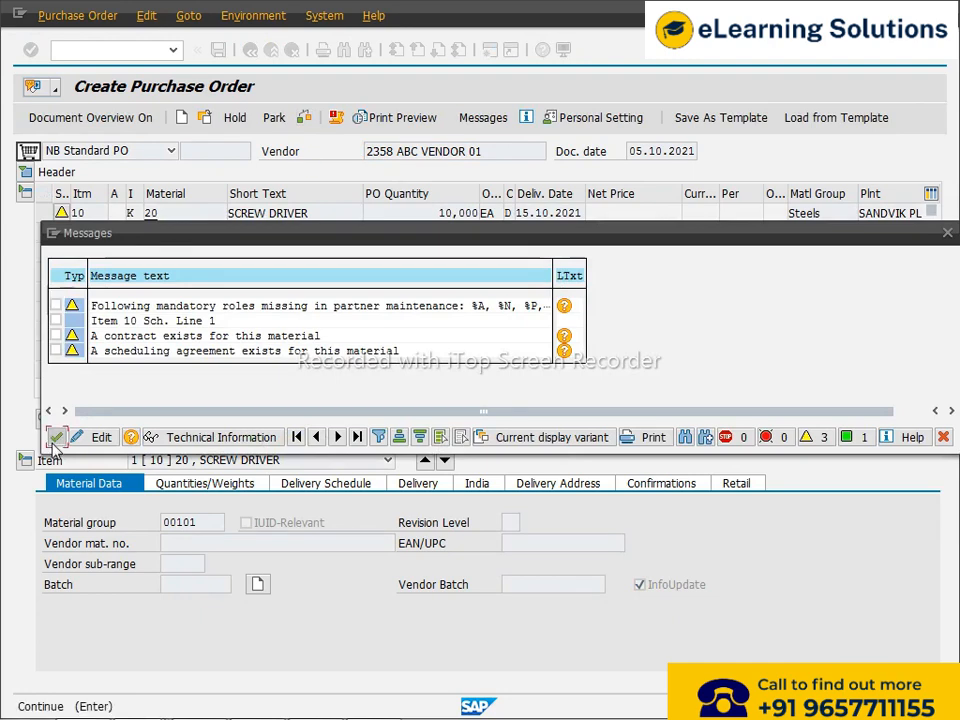
{"action": "left_click", "coordinate": [56, 440]}
{"action": "left_click", "coordinate": [219, 50]}
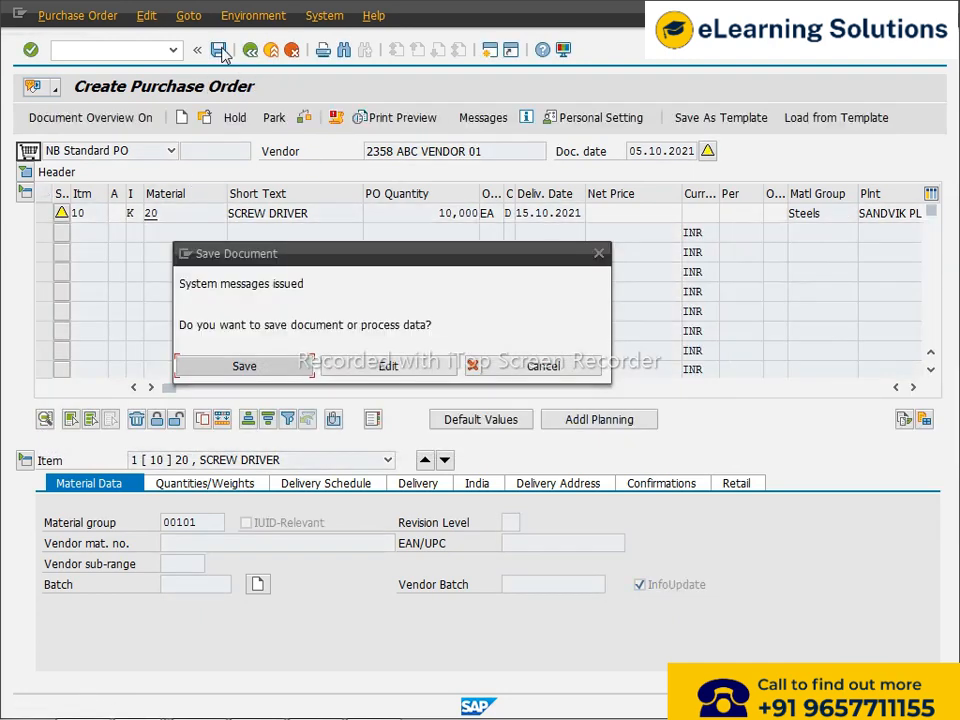
{"action": "left_click", "coordinate": [250, 372]}
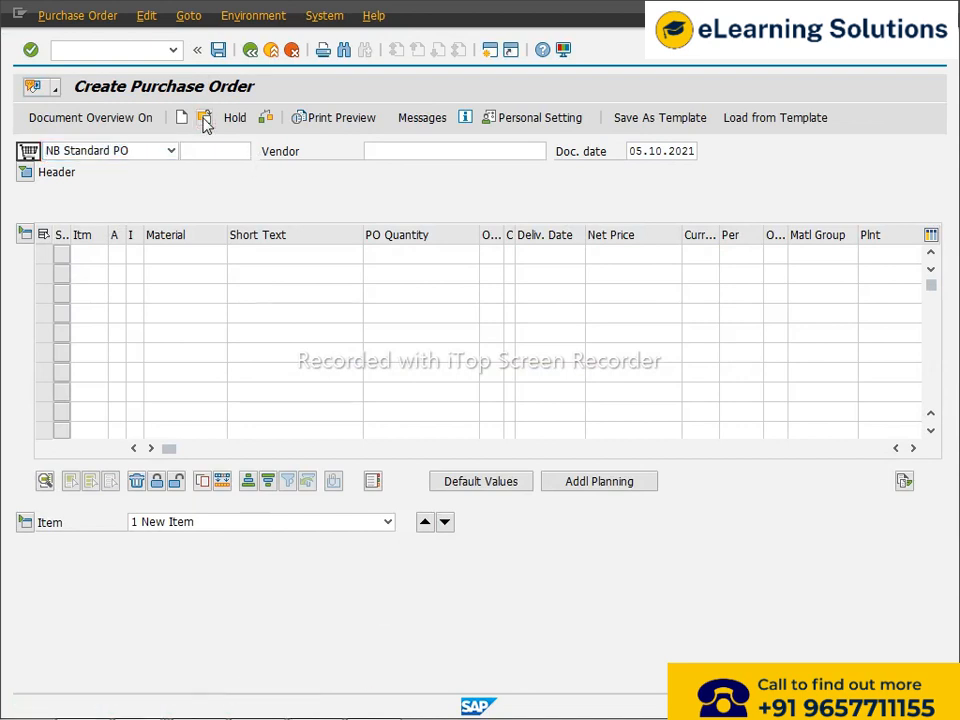
Copy the saved purchase order's number from the document selection dialog and close the dialog.
{"action": "left_click", "coordinate": [205, 118]}
{"action": "left_click_drag", "start_coordinate": [167, 199], "coordinate": [301, 213]}
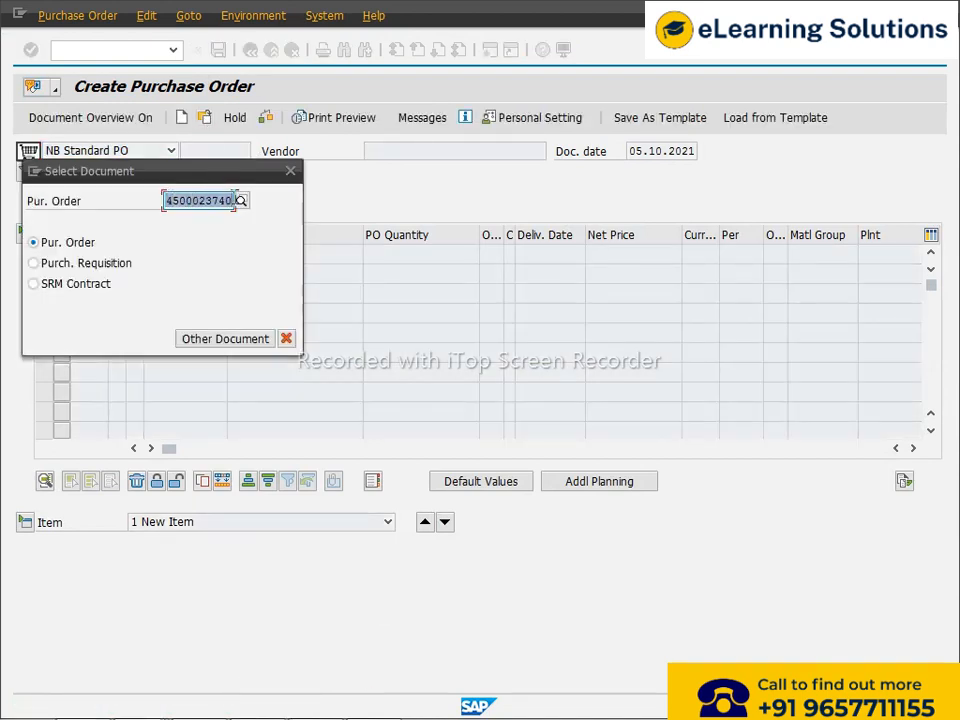
{"action": "key", "text": "ctrl+c"}
{"action": "left_click", "coordinate": [290, 173]}
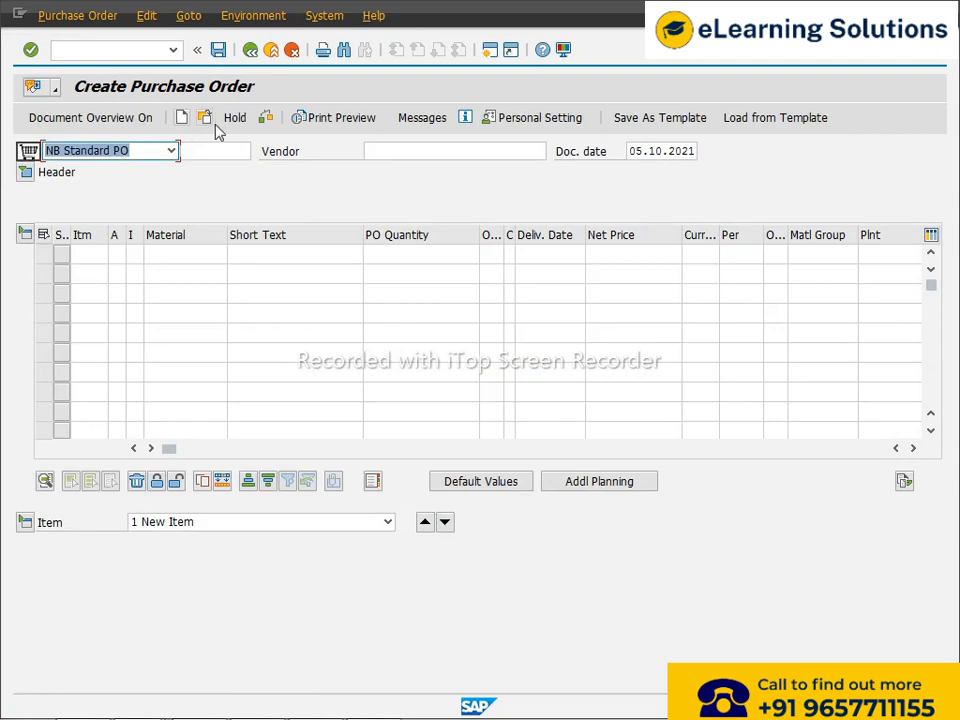
Display the saved consignment purchase order, expand its header and examine the order number.
{"action": "left_click", "coordinate": [205, 118]}
{"action": "key", "text": "Return"}
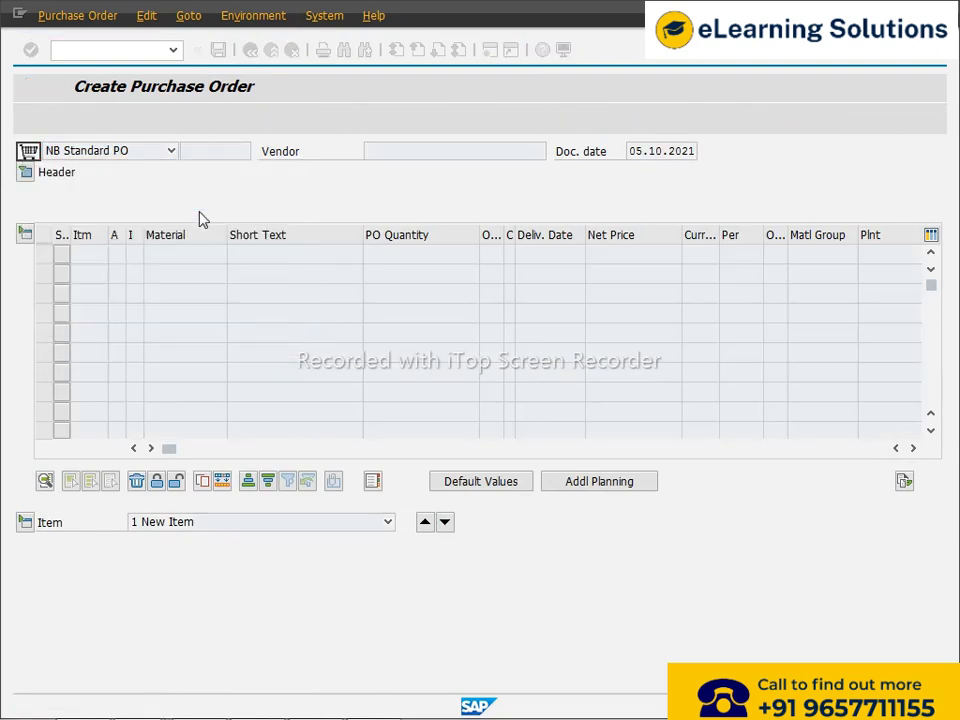
{"action": "left_click", "coordinate": [27, 172]}
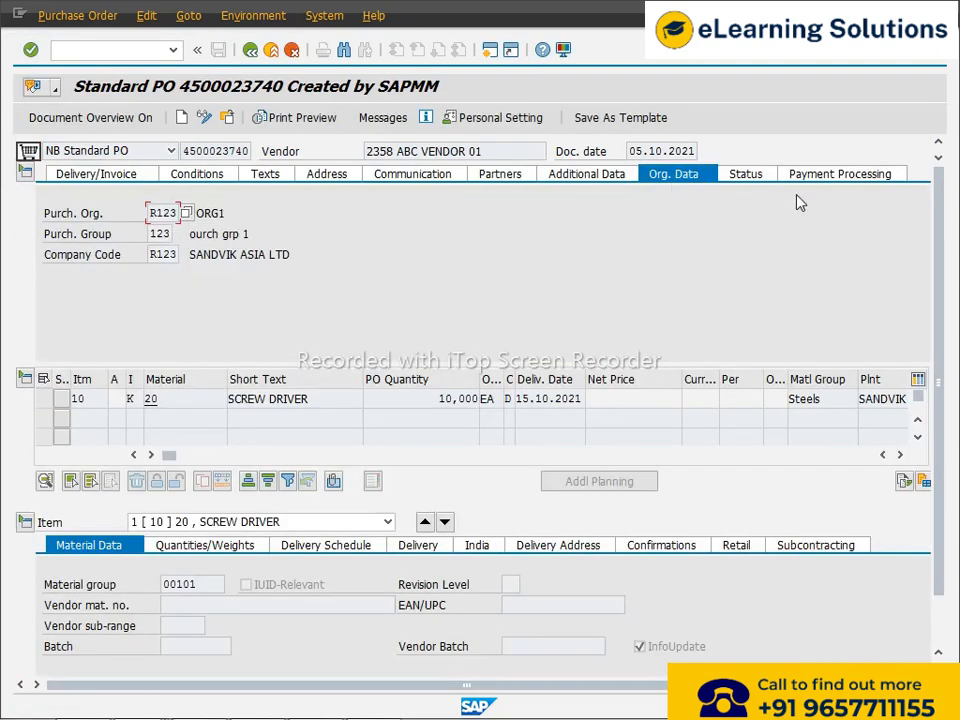
{"action": "double_click", "coordinate": [203, 152]}
Start transaction MIGO and choose a Goods Receipt (A01) with reference to a Purchase Order (R01).
{"action": "left_click", "coordinate": [175, 51]}
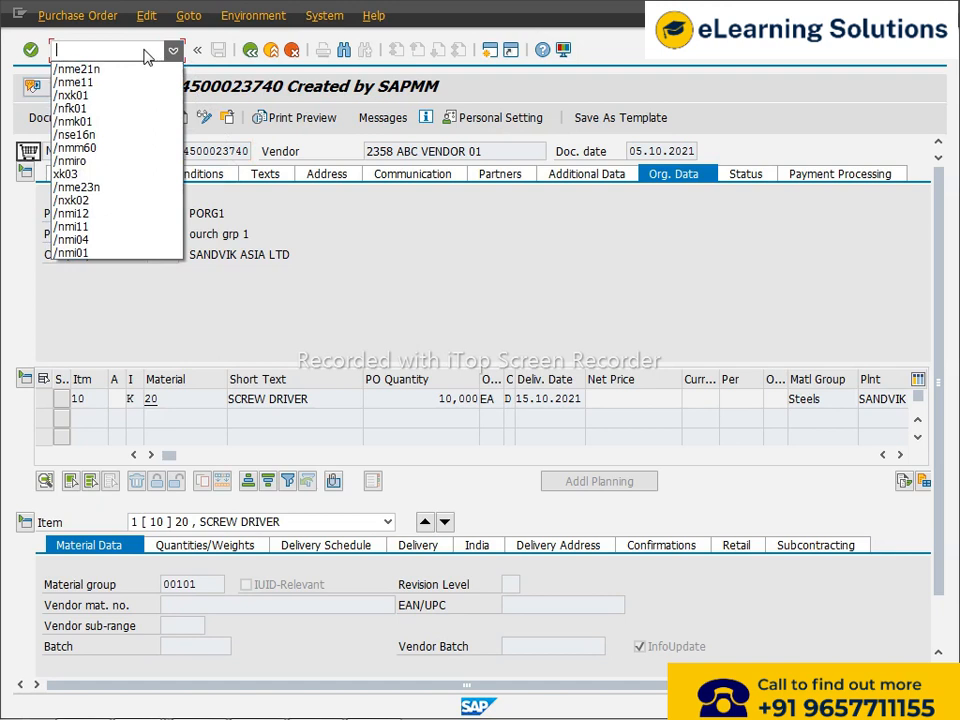
{"action": "left_click", "coordinate": [117, 50]}
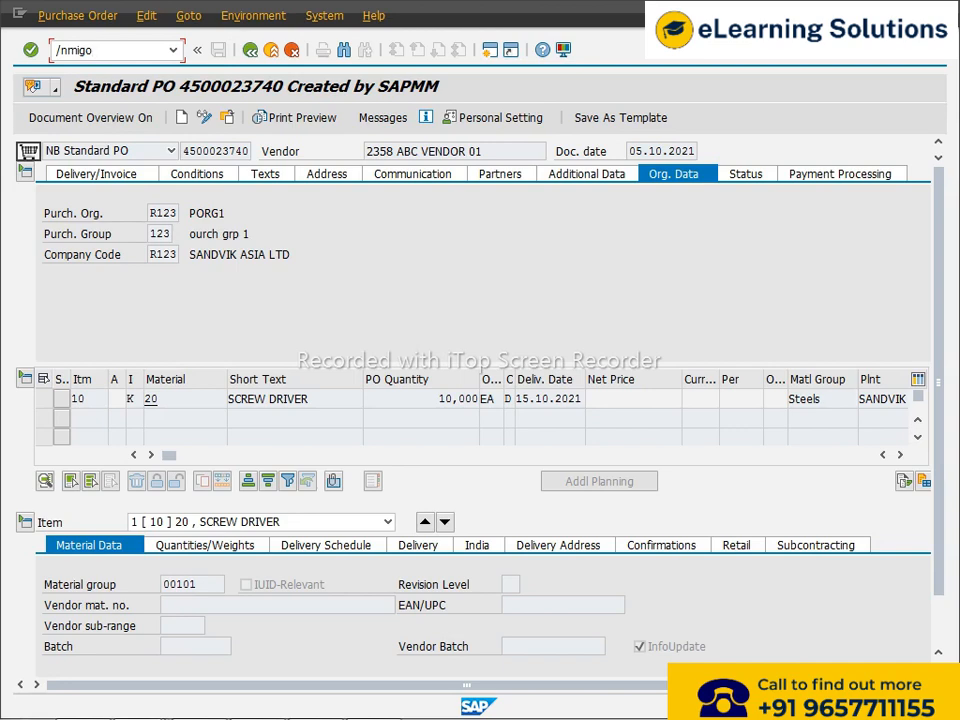
{"action": "key", "text": "Return"}
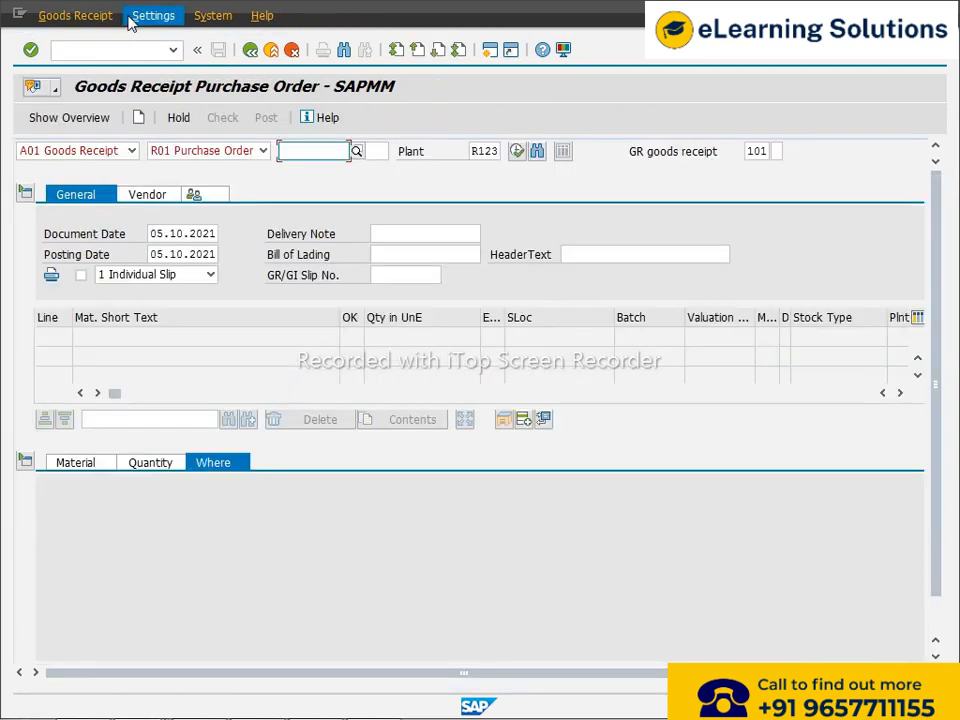
{"action": "left_click", "coordinate": [90, 150]}
{"action": "left_click", "coordinate": [92, 167]}
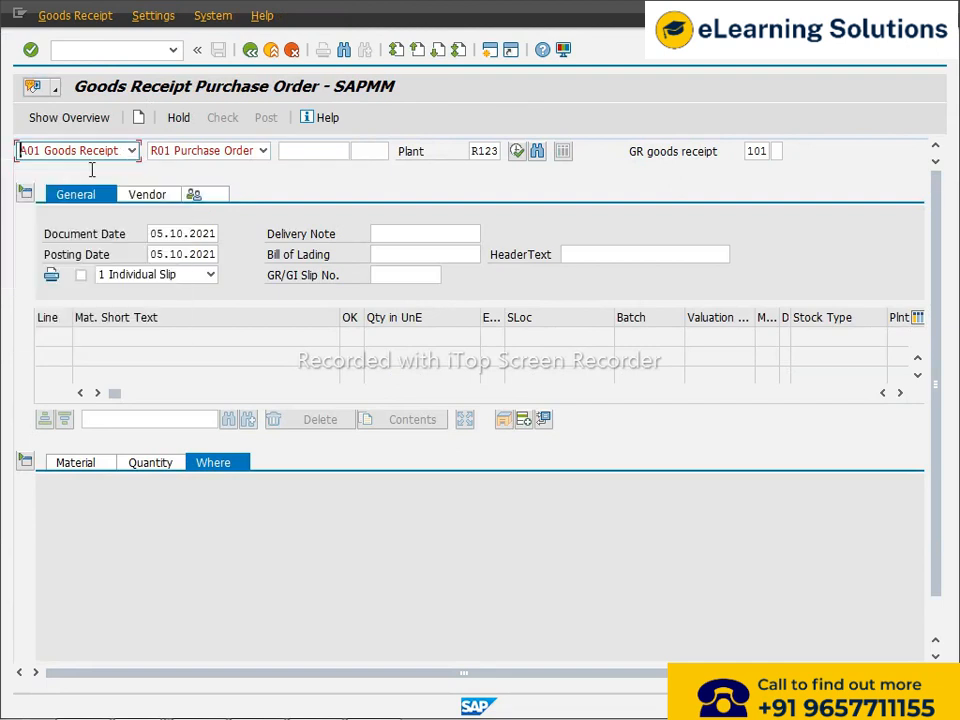
{"action": "left_click", "coordinate": [262, 150]}
{"action": "left_click", "coordinate": [200, 170]}
Load the consignment purchase order into the goods receipt using the copied order number.
{"action": "left_click", "coordinate": [317, 150]}
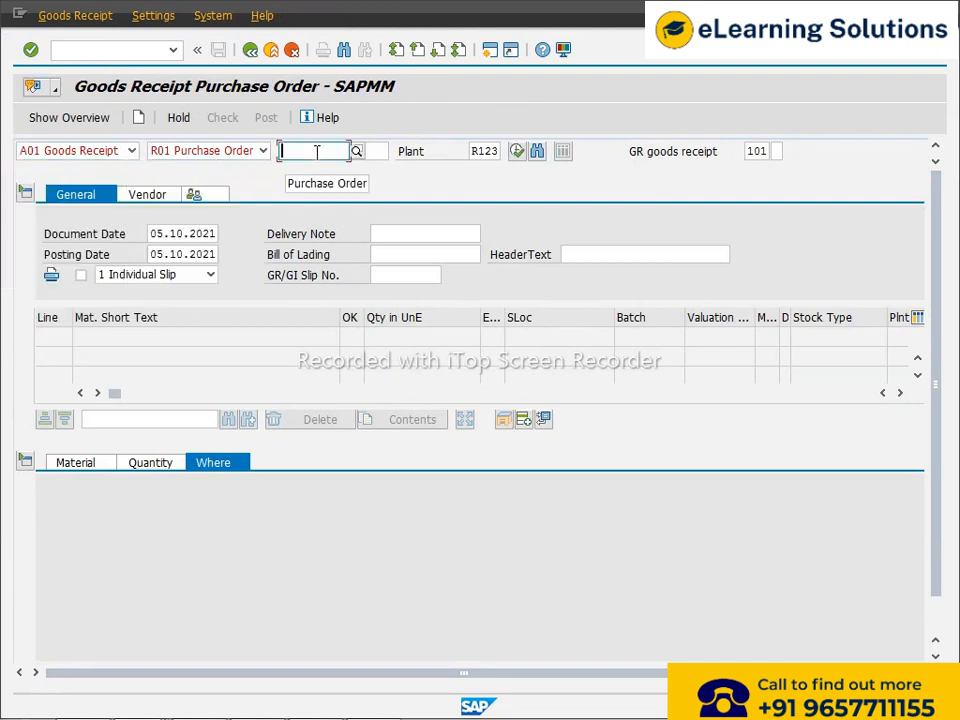
{"action": "key", "text": "ctrl+v"}
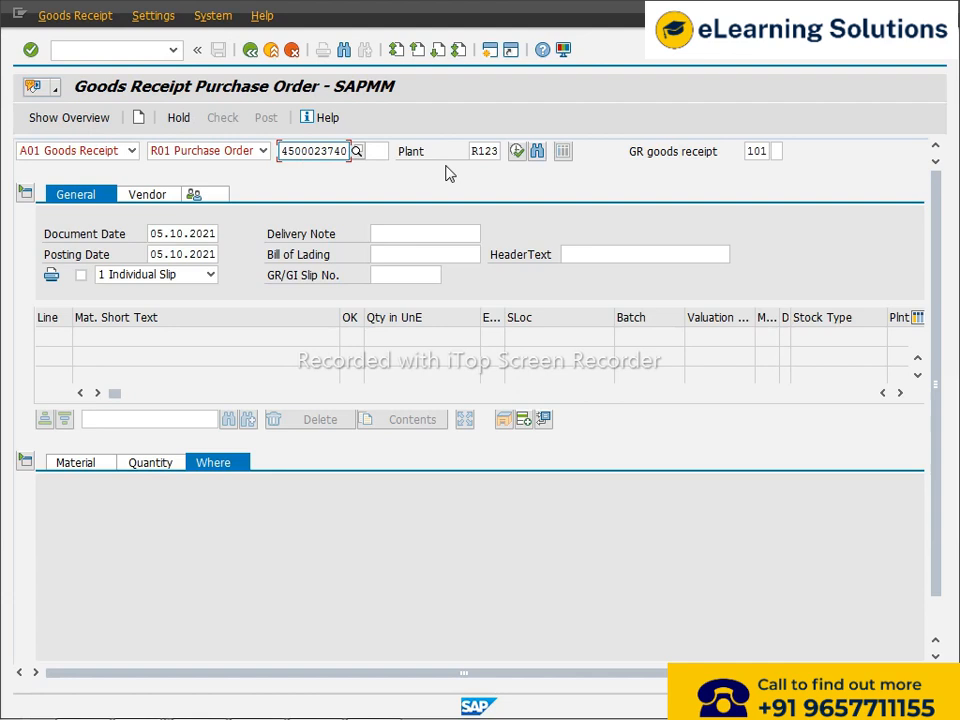
{"action": "key", "text": "Return"}
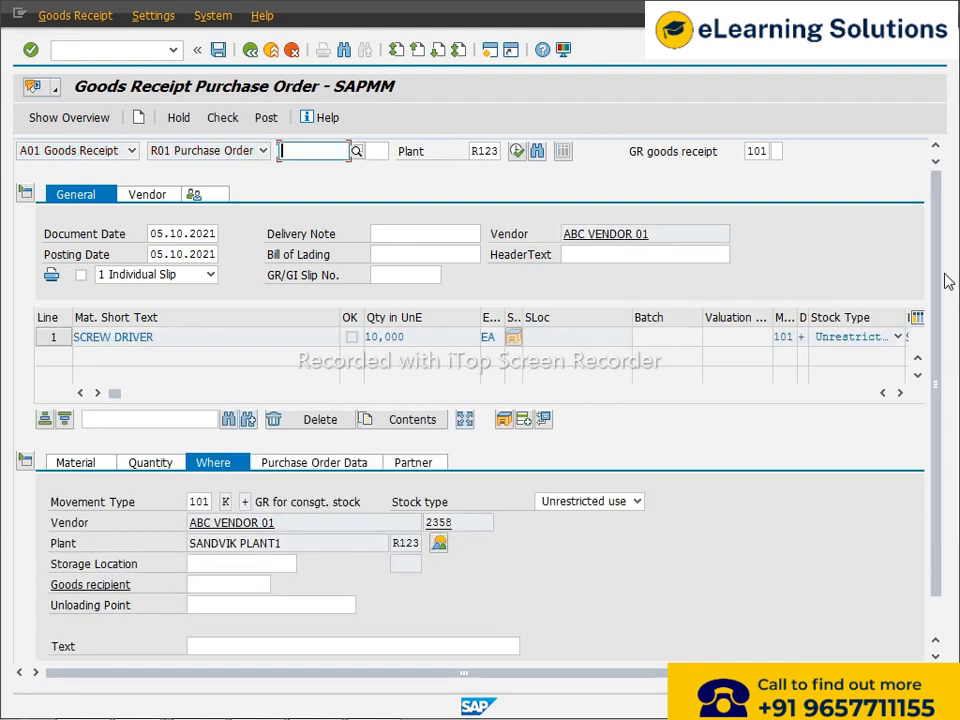
Mark the SCREW DRIVER line as Item OK and review its material and quantity details.
{"action": "scroll", "coordinate": [943, 514], "scroll_direction": "down", "scroll_amount": 1}
{"action": "left_click", "coordinate": [65, 646]}
{"action": "left_click", "coordinate": [88, 646]}
{"action": "left_click", "coordinate": [80, 421]}
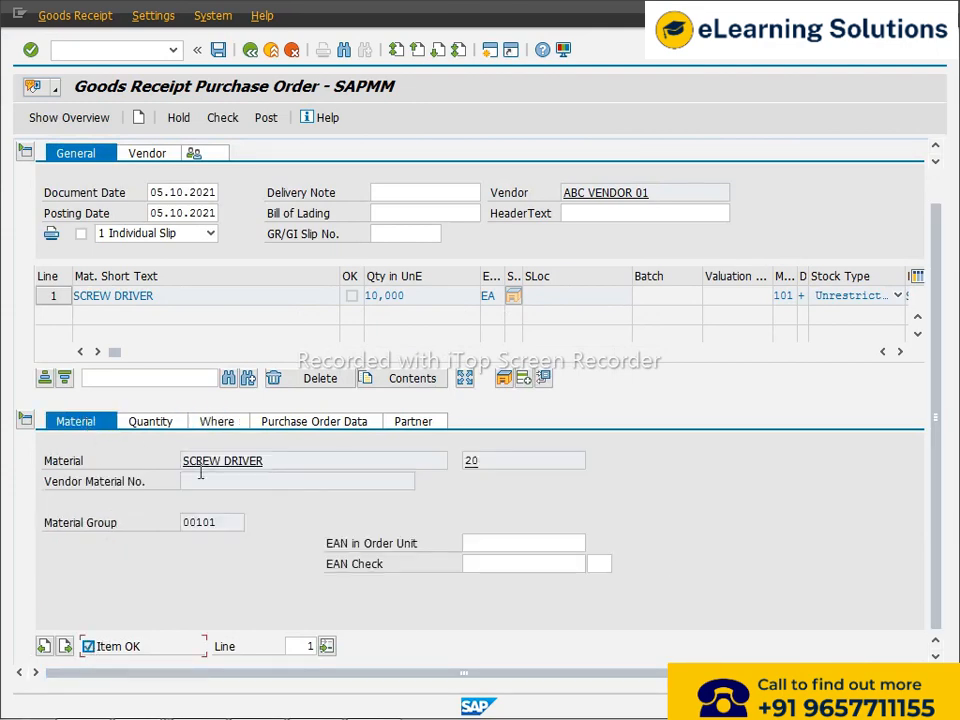
{"action": "left_click", "coordinate": [163, 422]}
Assign storage location 1000 to the SCREW DRIVER goods receipt item.
{"action": "left_click", "coordinate": [215, 424]}
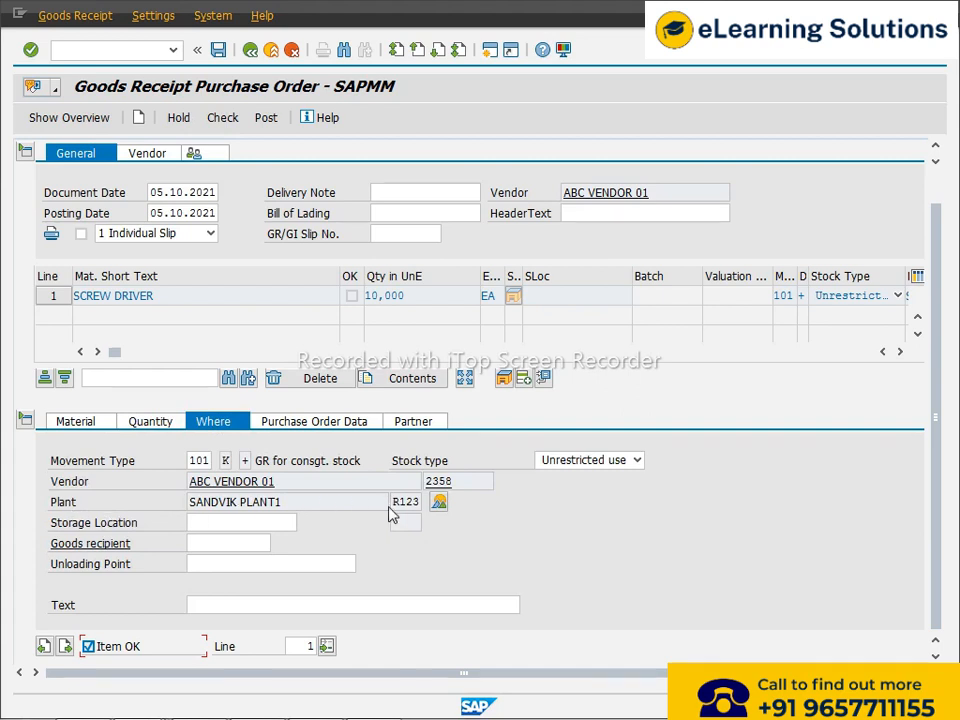
{"action": "left_click", "coordinate": [224, 520]}
{"action": "type", "text": "1000"}
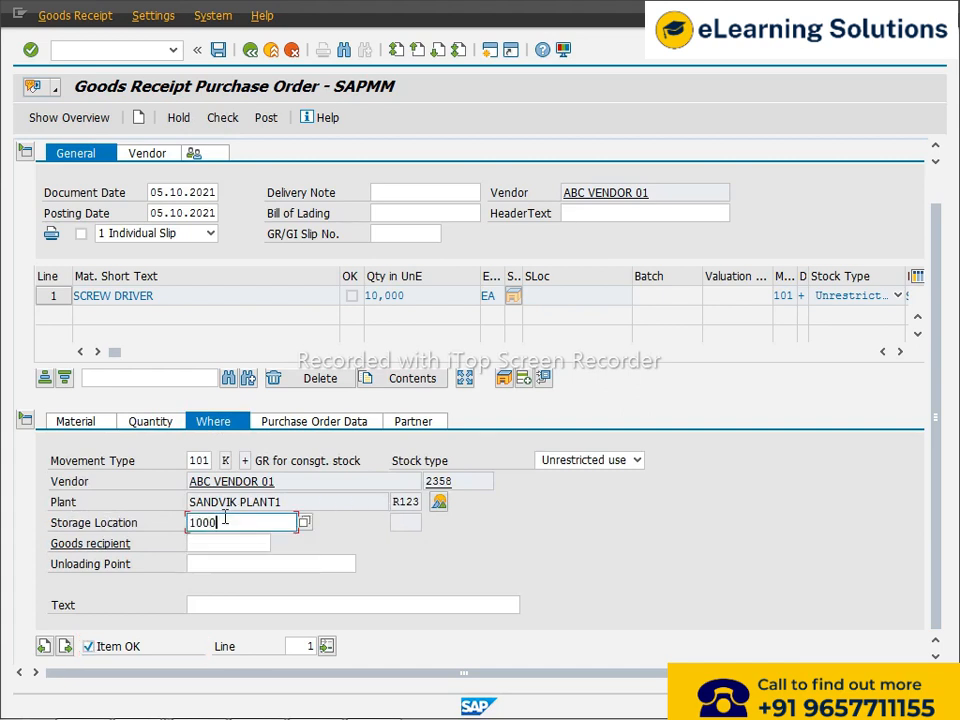
{"action": "key", "text": "Return"}
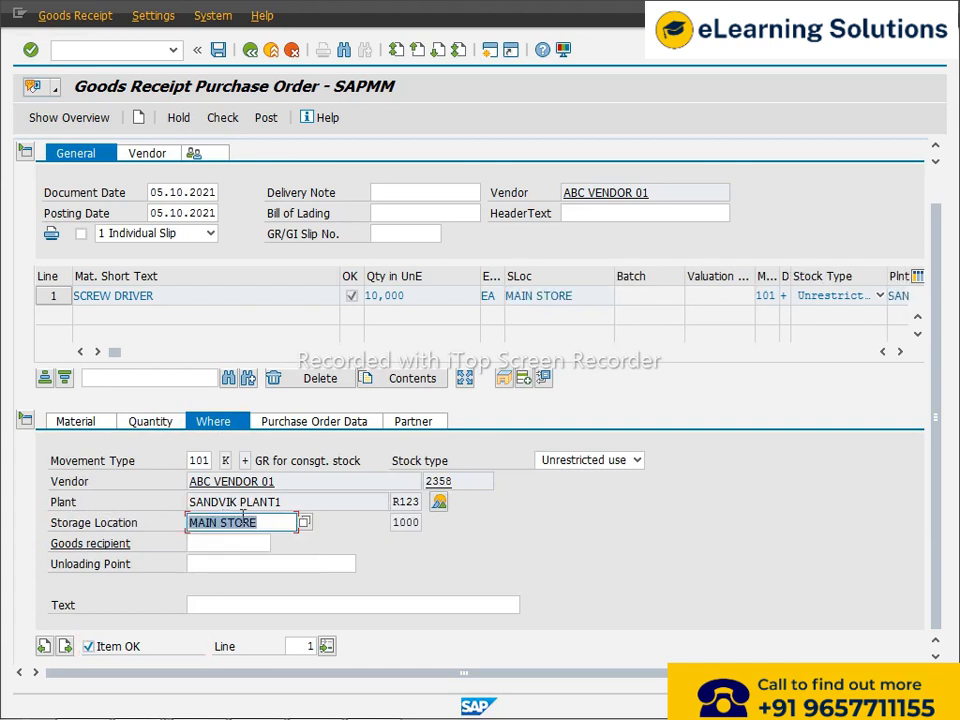
Review the receipt item's purchase order data and partner details, and return to its movement type and plant details.
{"action": "left_click", "coordinate": [298, 423]}
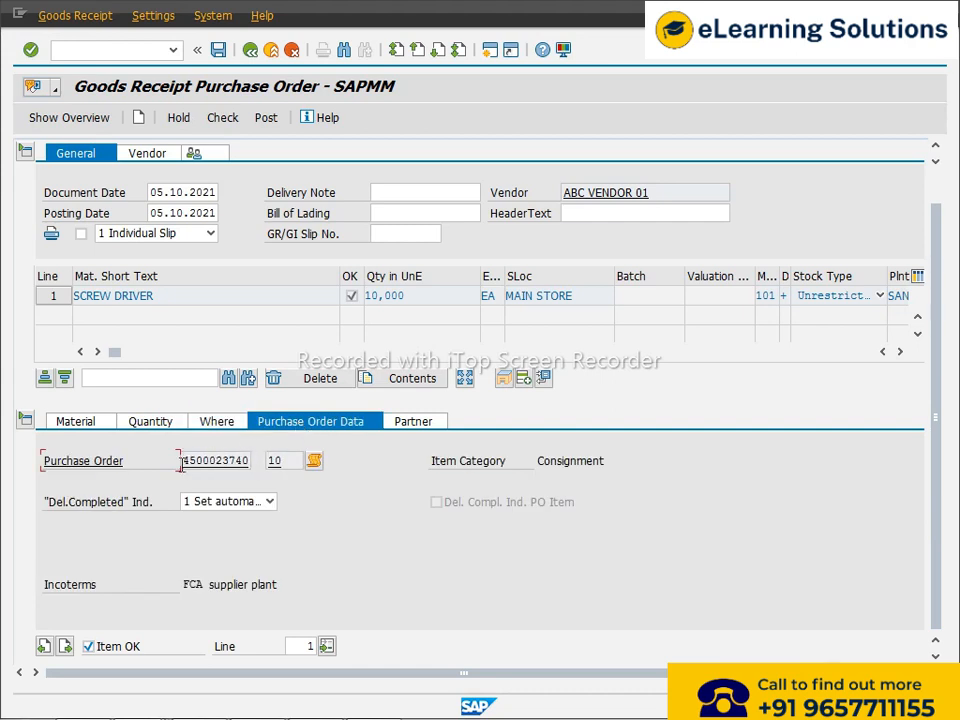
{"action": "left_click", "coordinate": [411, 424]}
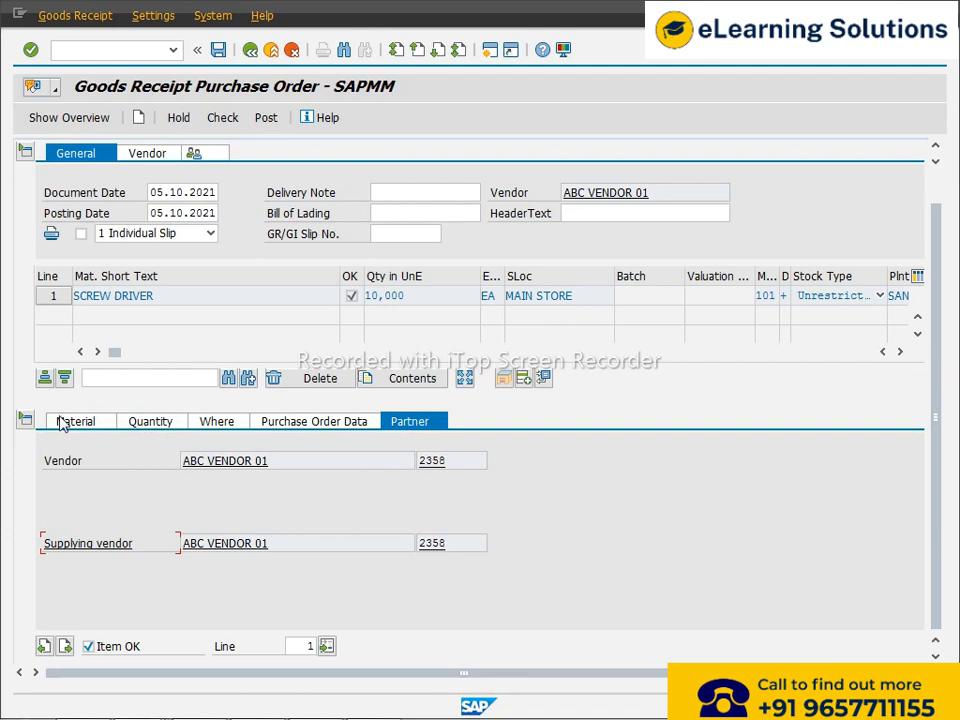
{"action": "left_click", "coordinate": [212, 424]}
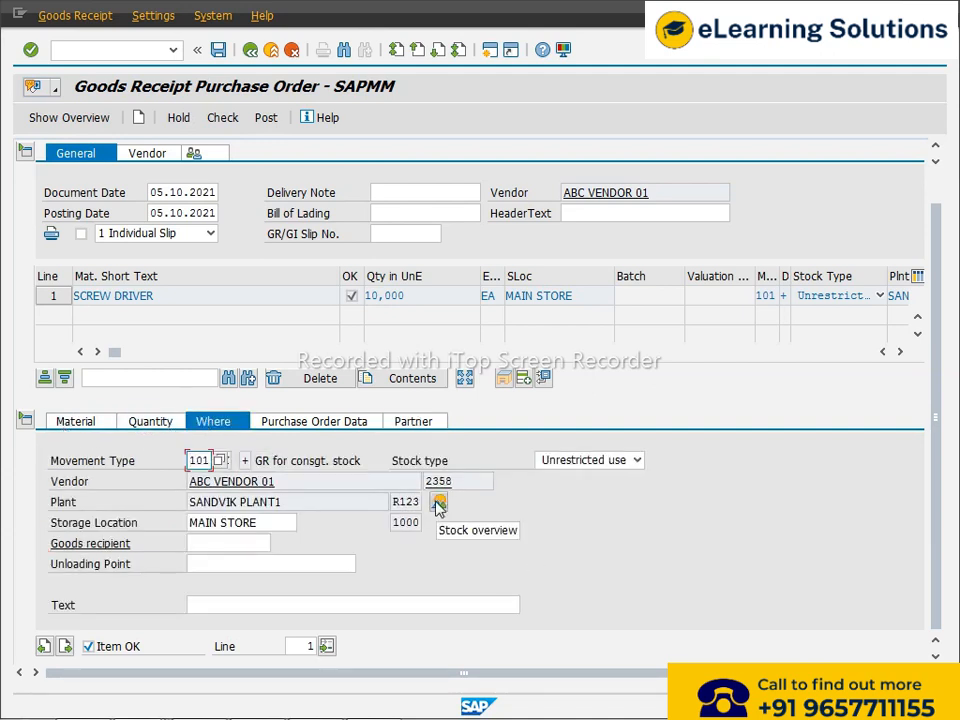
Open the stock overview for the item's plant and examine the MAIN STORE on-order stock and the plant's consignment ordered quantity.
{"action": "key", "text": "alt+Tab"}
{"action": "key", "text": "Escape"}
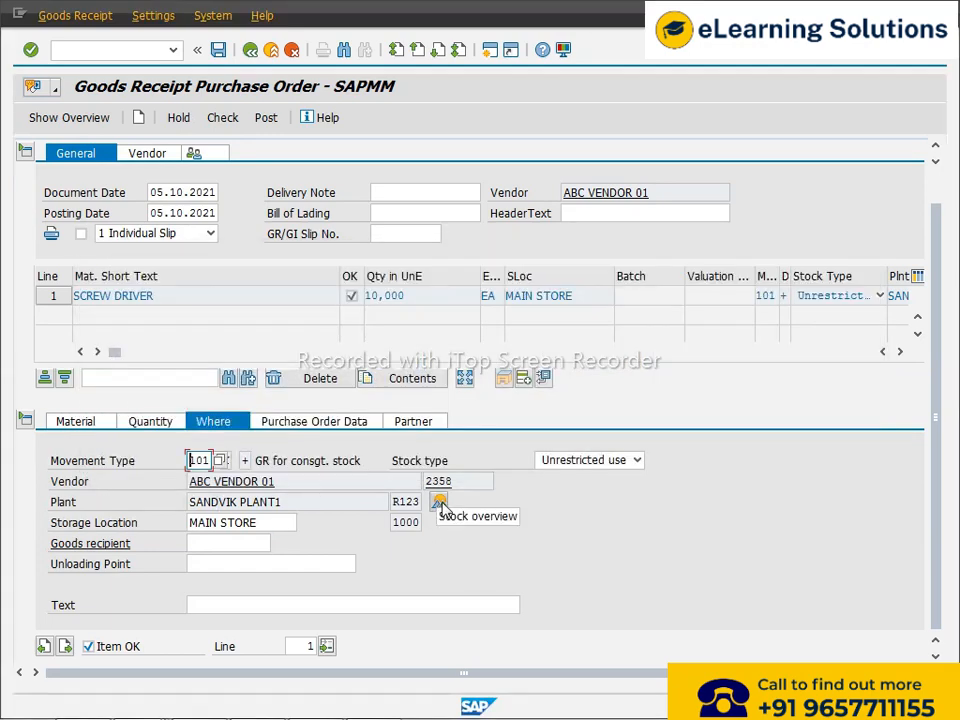
{"action": "left_click", "coordinate": [440, 503]}
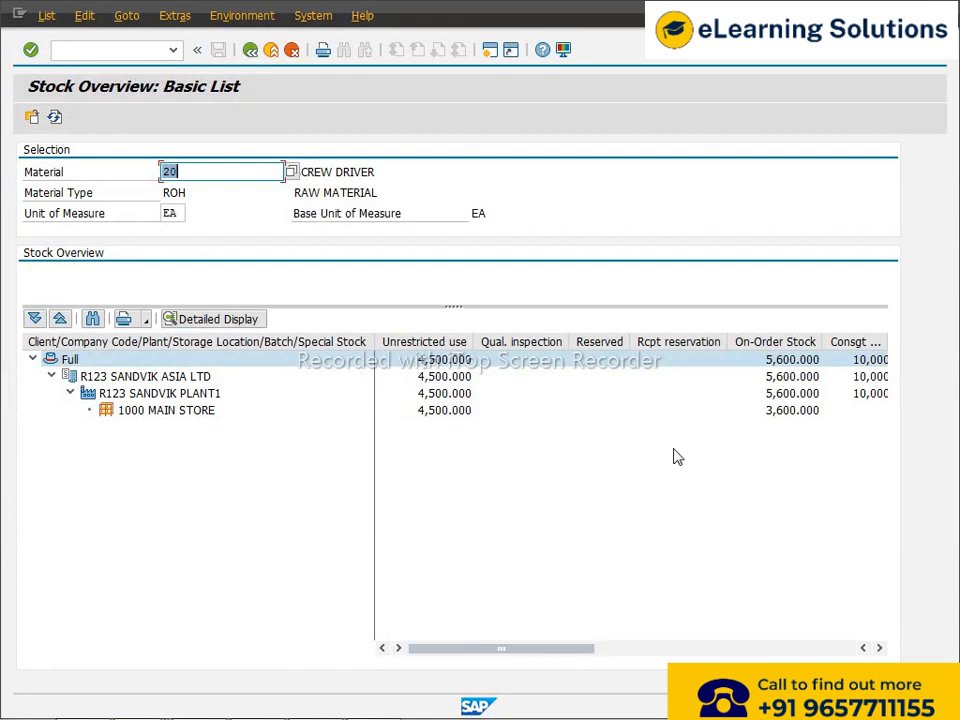
{"action": "left_click", "coordinate": [138, 412]}
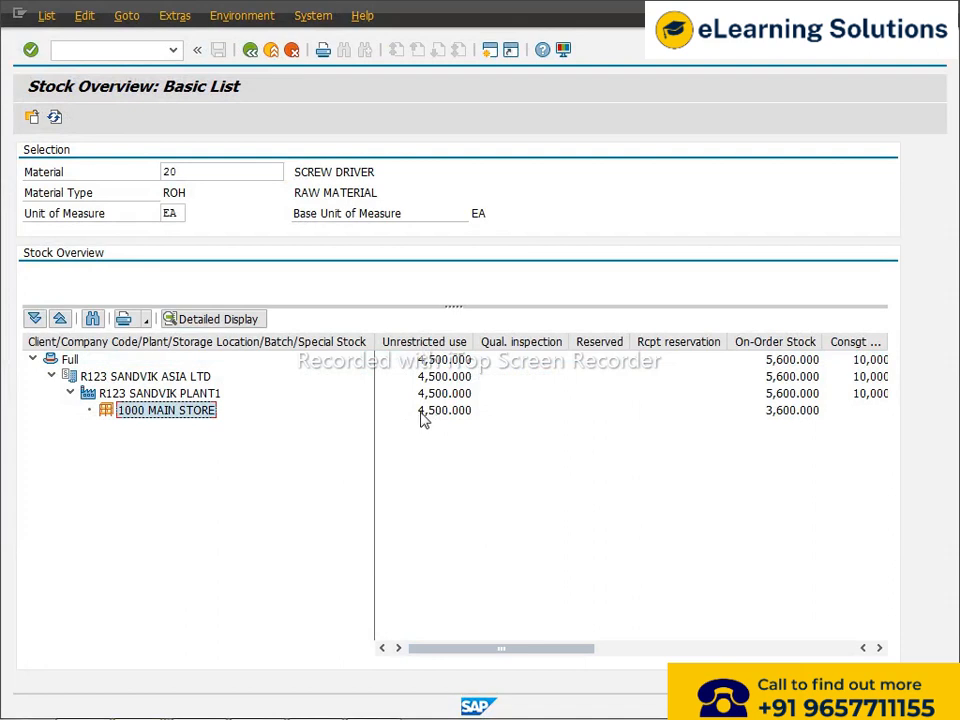
{"action": "left_click", "coordinate": [783, 421]}
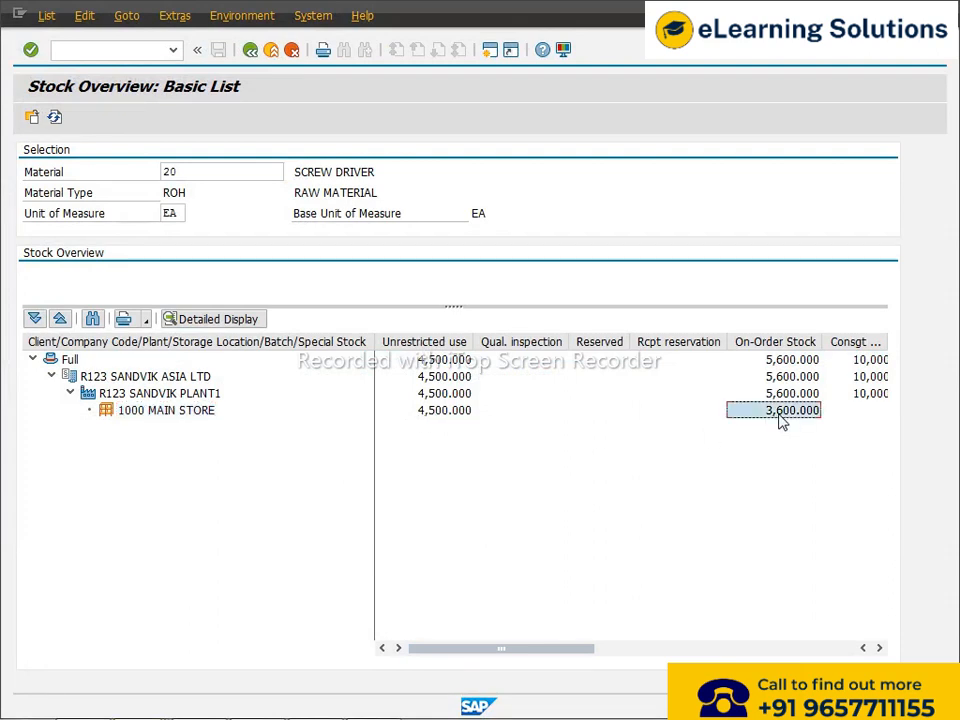
{"action": "left_click", "coordinate": [879, 648]}
{"action": "left_click", "coordinate": [879, 648]}
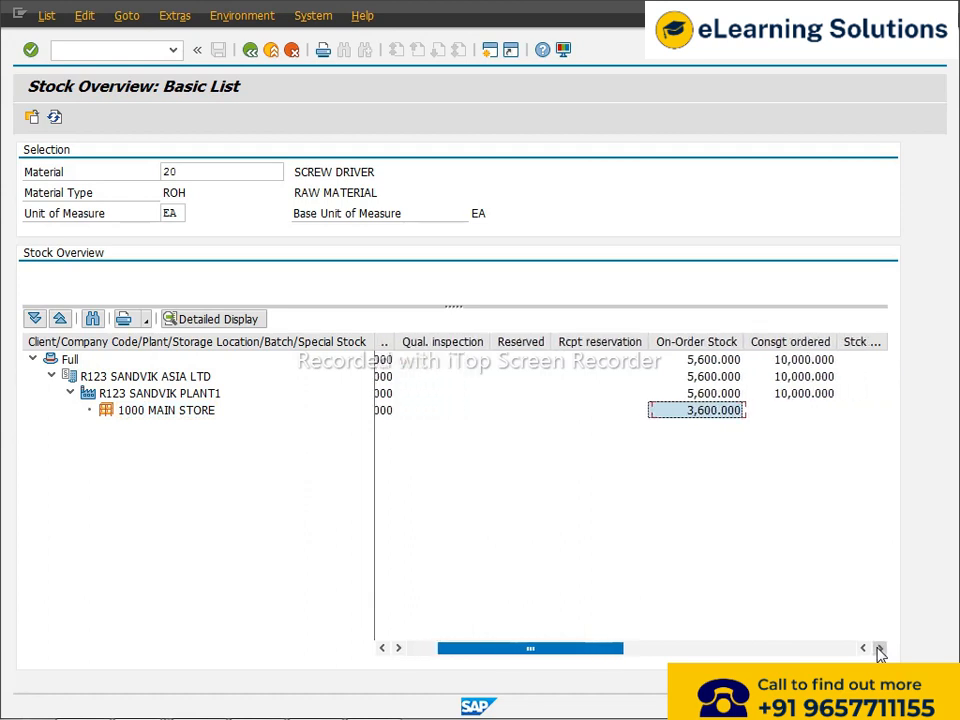
{"action": "left_click", "coordinate": [786, 396]}
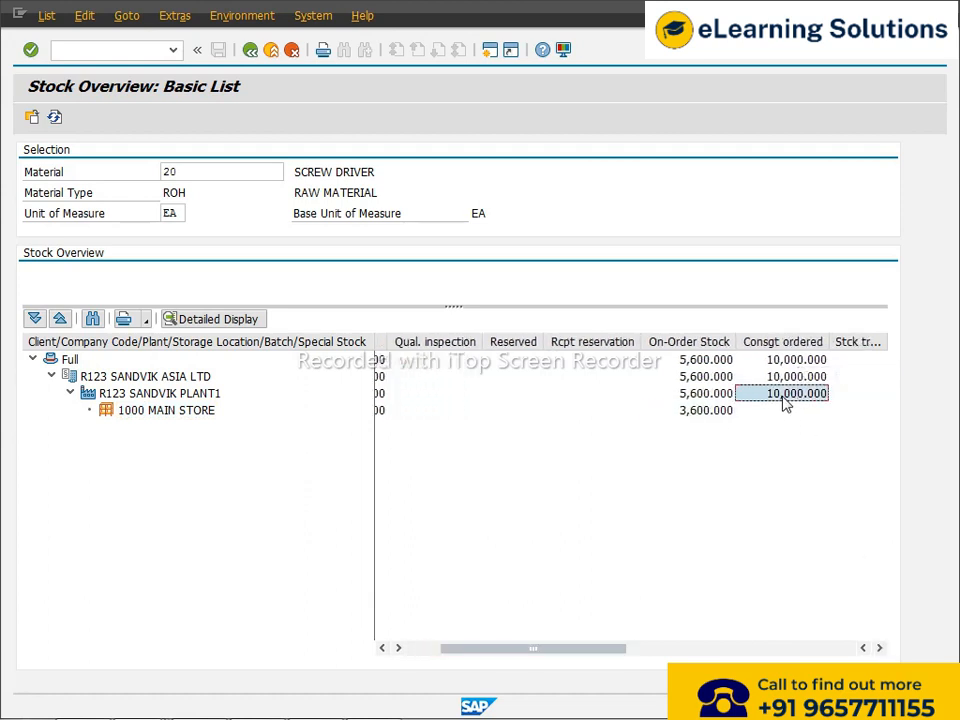